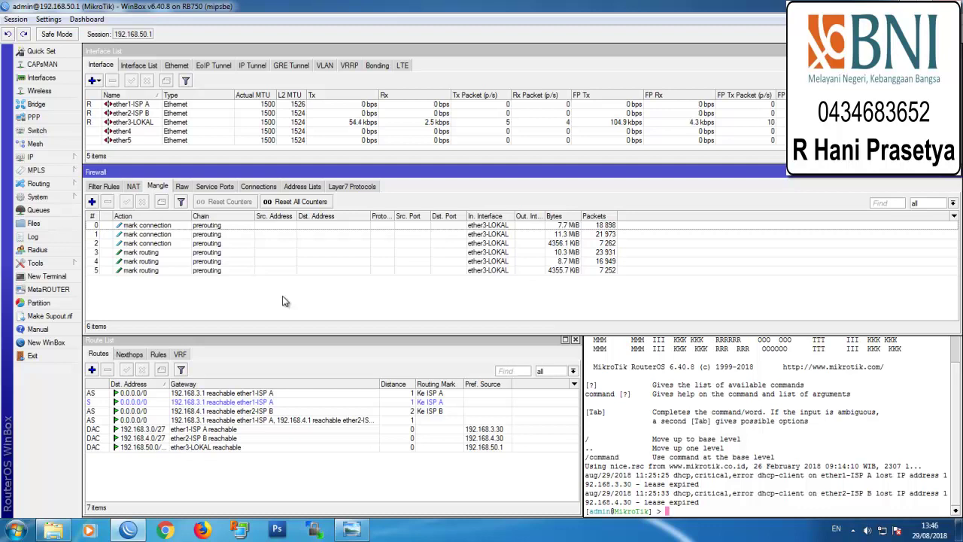
Delete all of the existing mangle rules from the firewall
{"action": "left_click", "coordinate": [186, 270]}
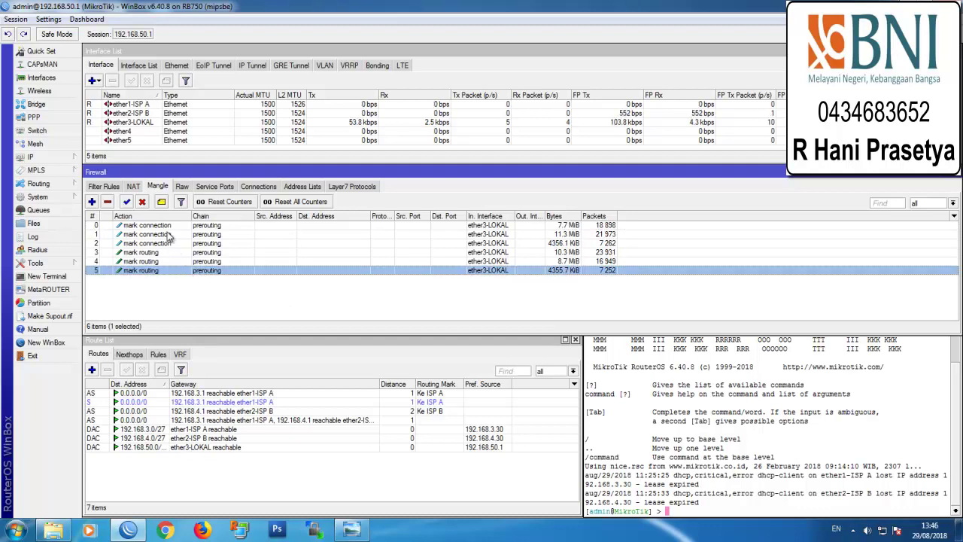
{"action": "key", "text": "ctrl+a"}
{"action": "left_click", "coordinate": [107, 202]}
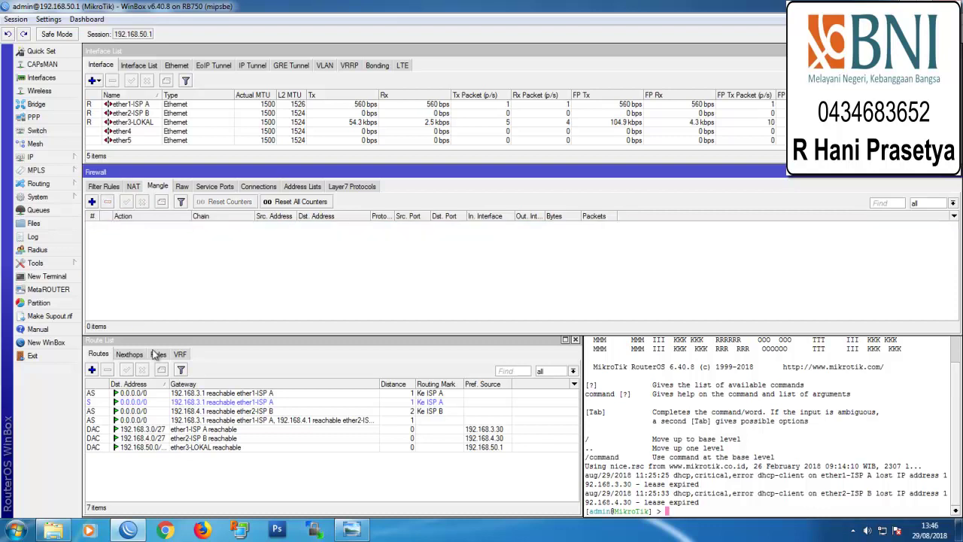
Delete the four routes with destination 0.0.0.0/0 from the route list
{"action": "left_click_drag", "start_coordinate": [167, 392], "coordinate": [190, 423]}
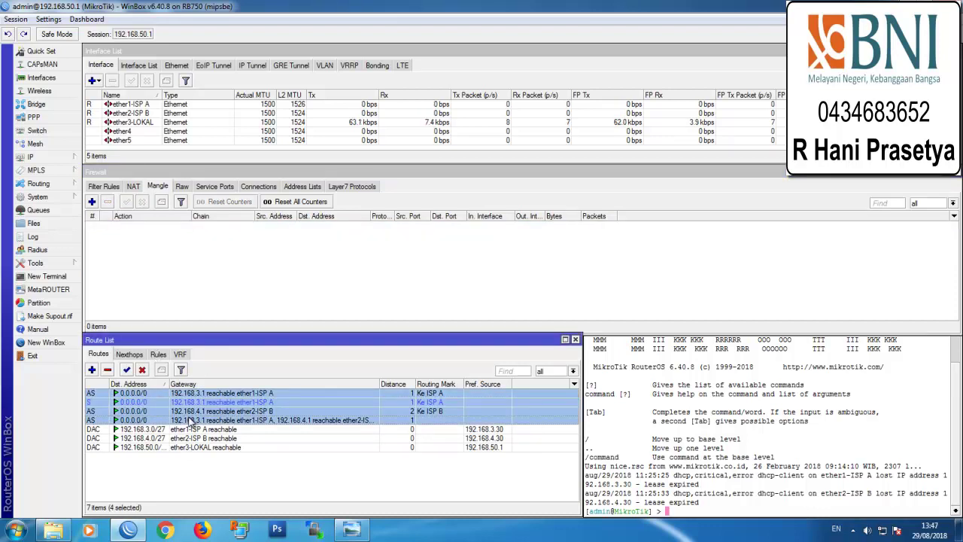
{"action": "left_click", "coordinate": [108, 369]}
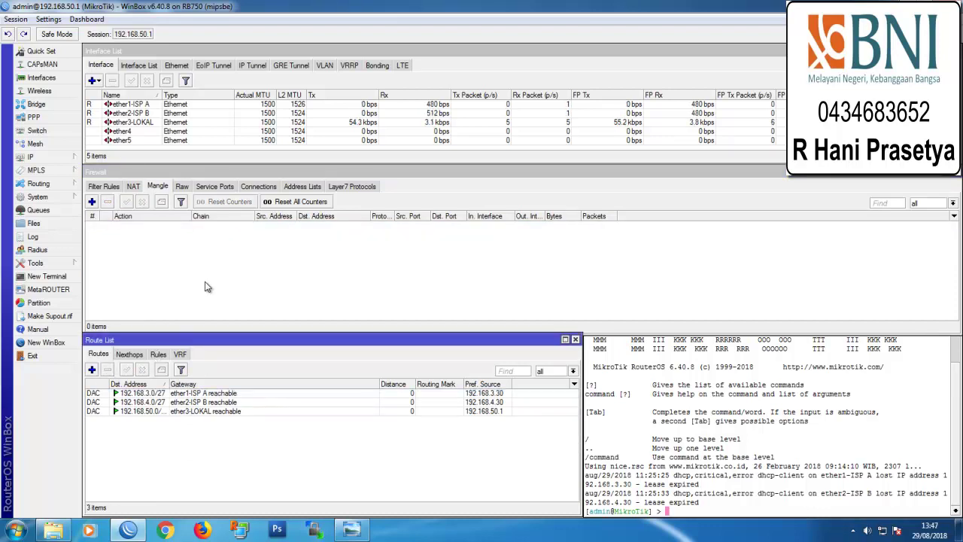
{"action": "left_click", "coordinate": [208, 286]}
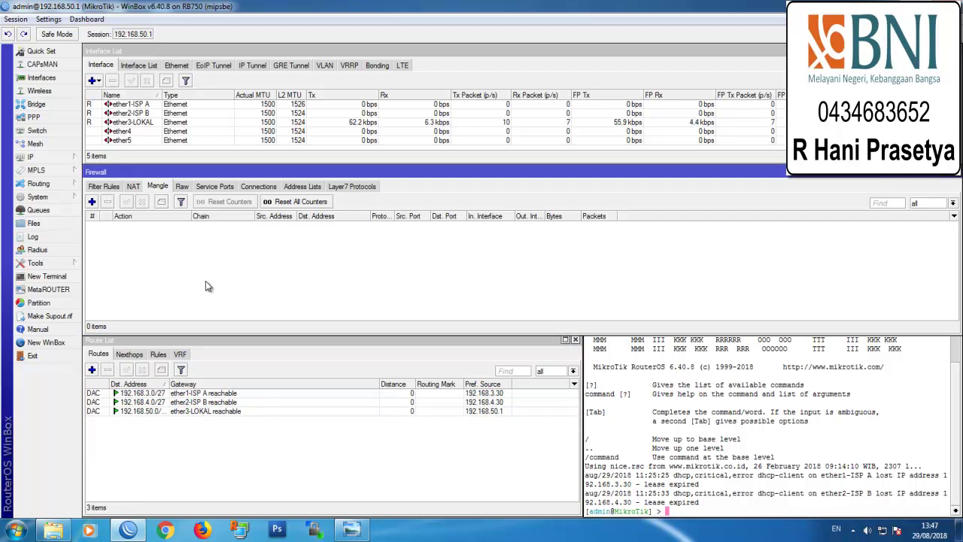
Check the network diagram in Windows Photo Viewer and, back in WinBox, start a prerouting mangle rule with ether3-LOKAL as incoming interface
{"action": "left_click", "coordinate": [351, 529]}
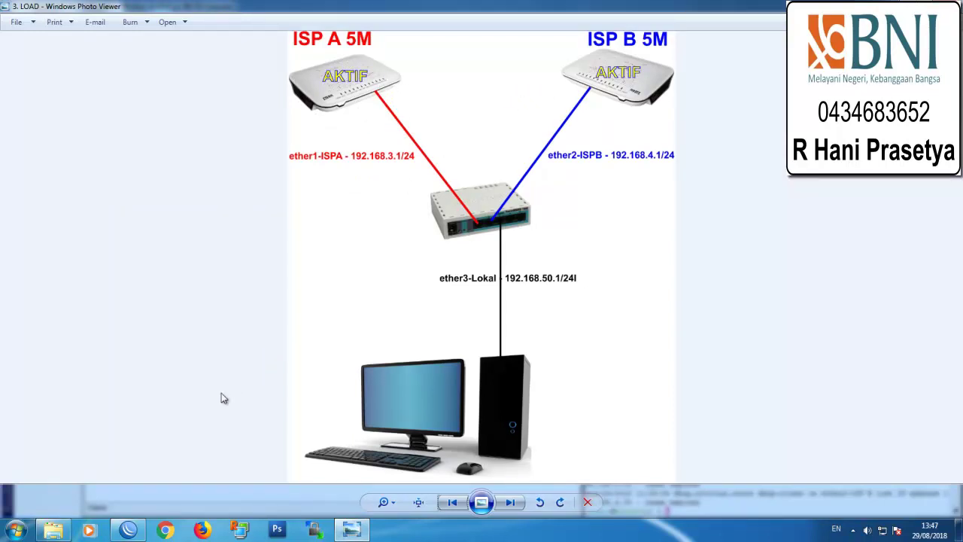
{"action": "left_click", "coordinate": [128, 530]}
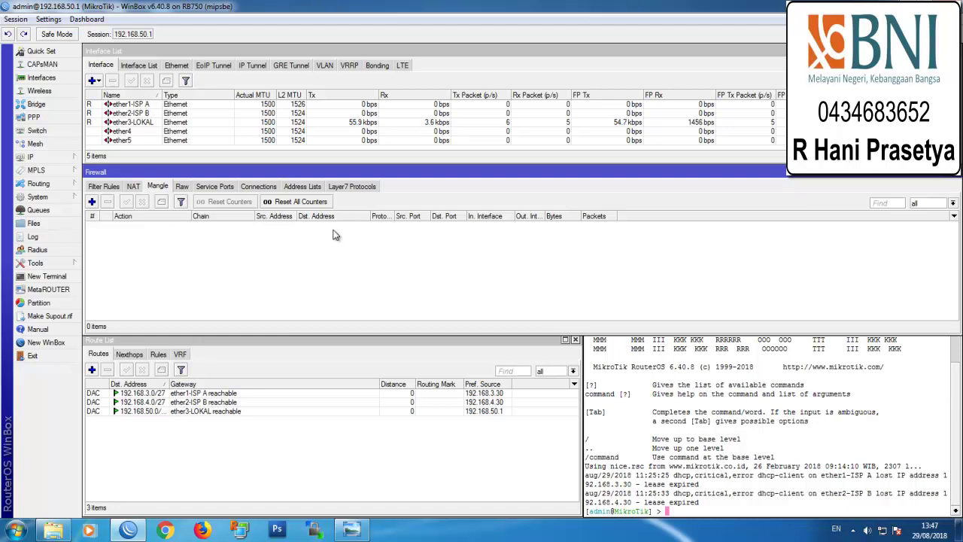
{"action": "left_click", "coordinate": [351, 529]}
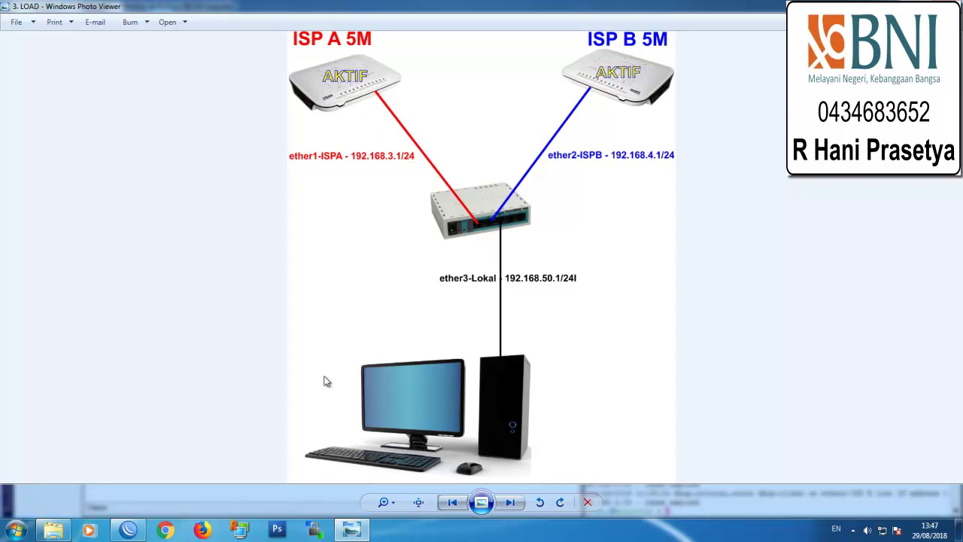
{"action": "left_click", "coordinate": [133, 528]}
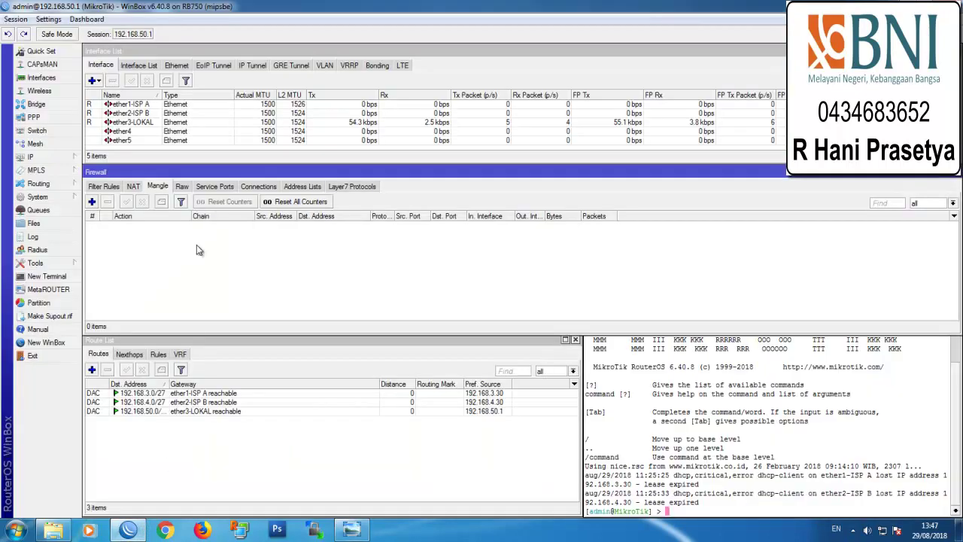
{"action": "left_click", "coordinate": [91, 201]}
{"action": "left_click", "coordinate": [104, 68]}
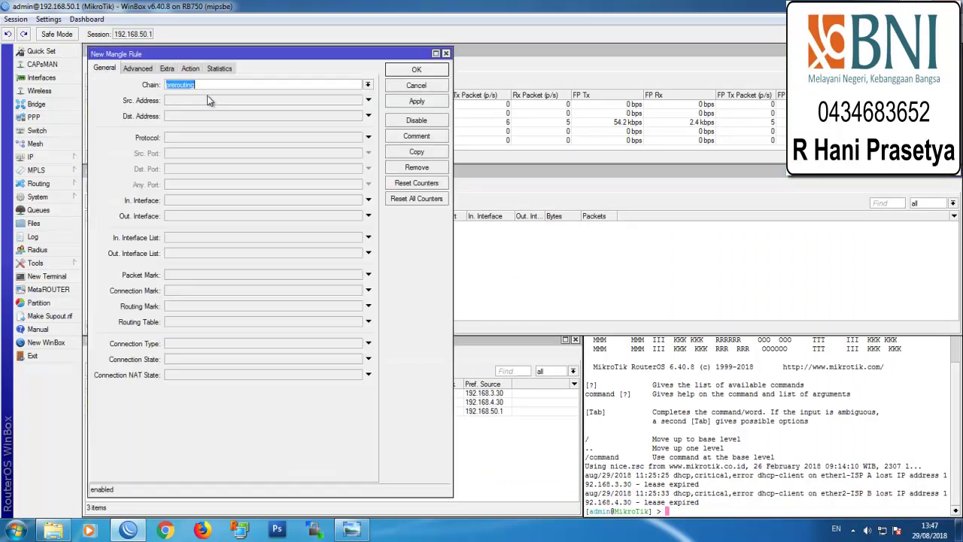
{"action": "left_click", "coordinate": [203, 198]}
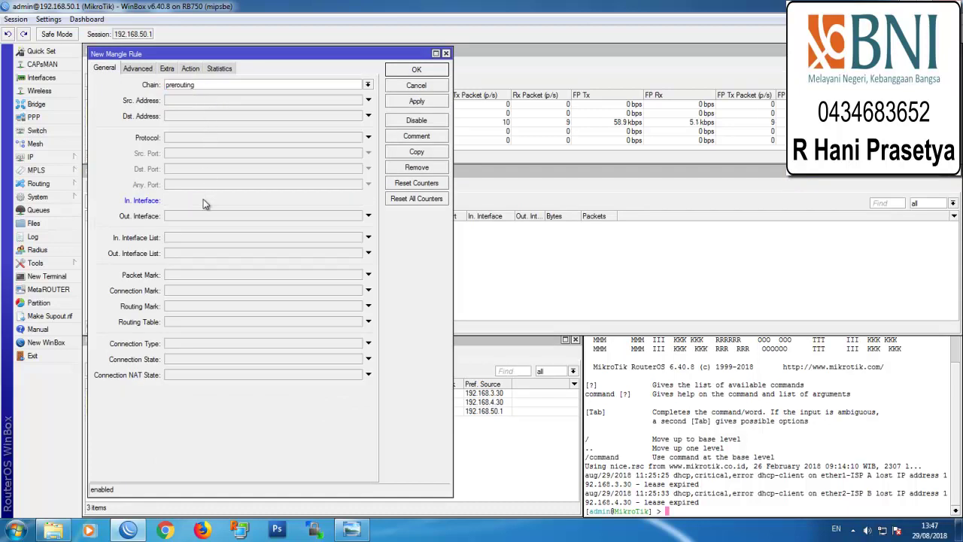
{"action": "left_click", "coordinate": [204, 198]}
{"action": "left_click", "coordinate": [199, 256]}
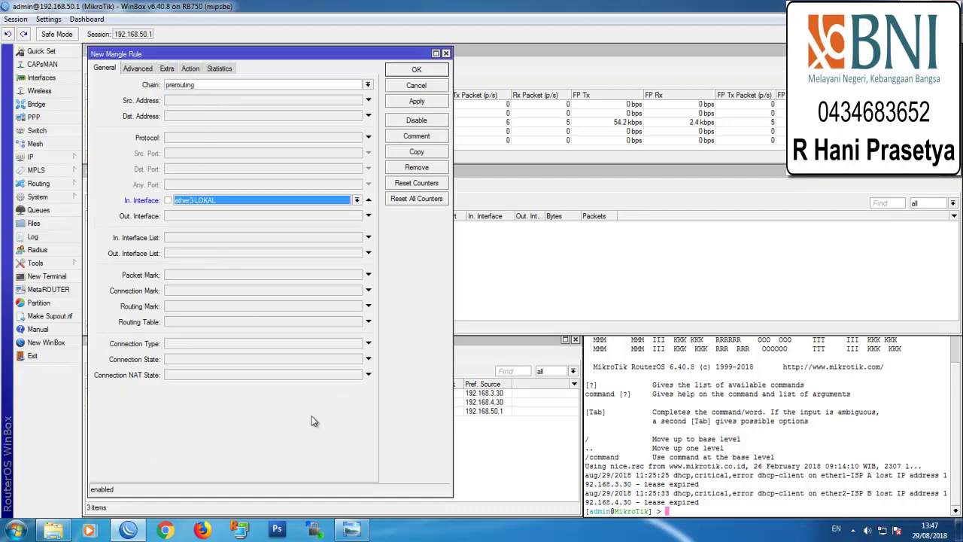
{"action": "left_click", "coordinate": [367, 476]}
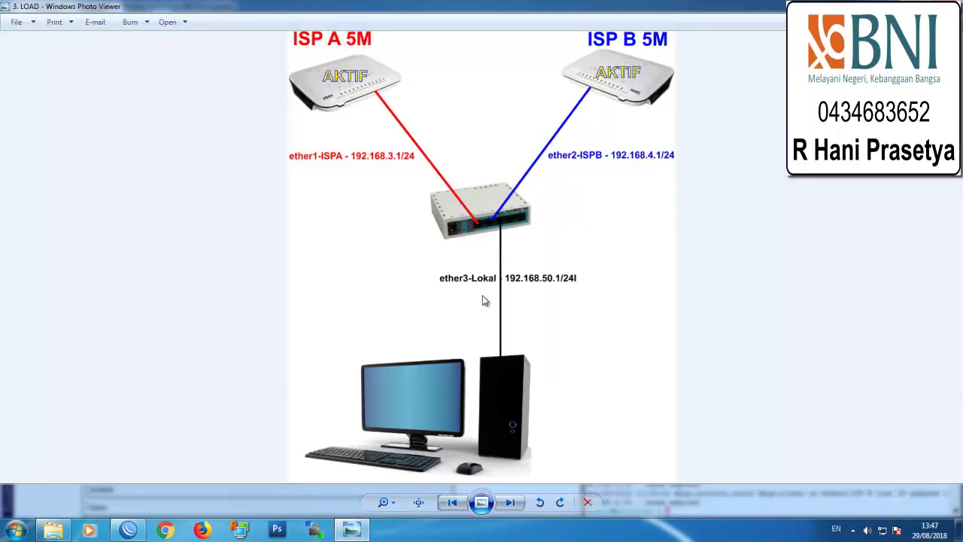
{"action": "left_click", "coordinate": [129, 529]}
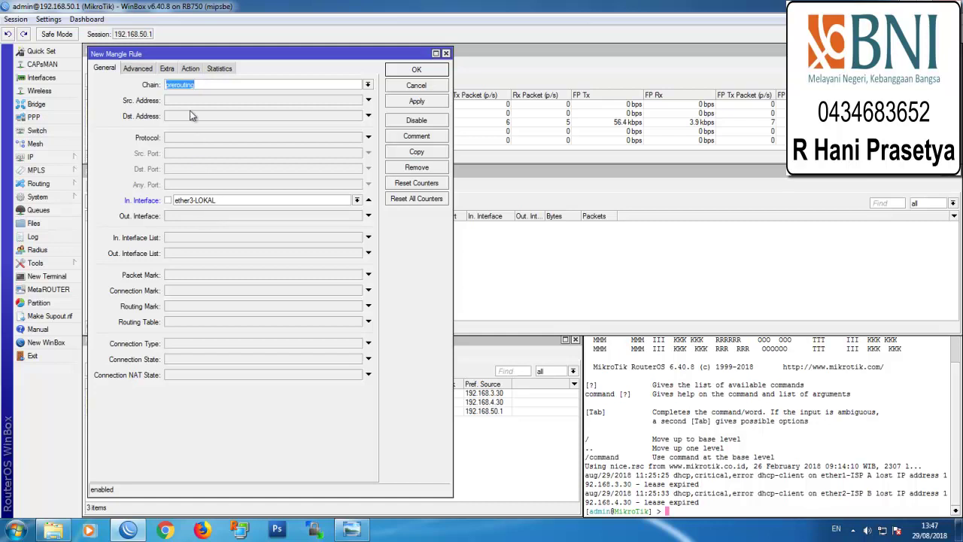
Set the new mangle rule's Nth matcher to every 2, packet 1
{"action": "left_click", "coordinate": [167, 69]}
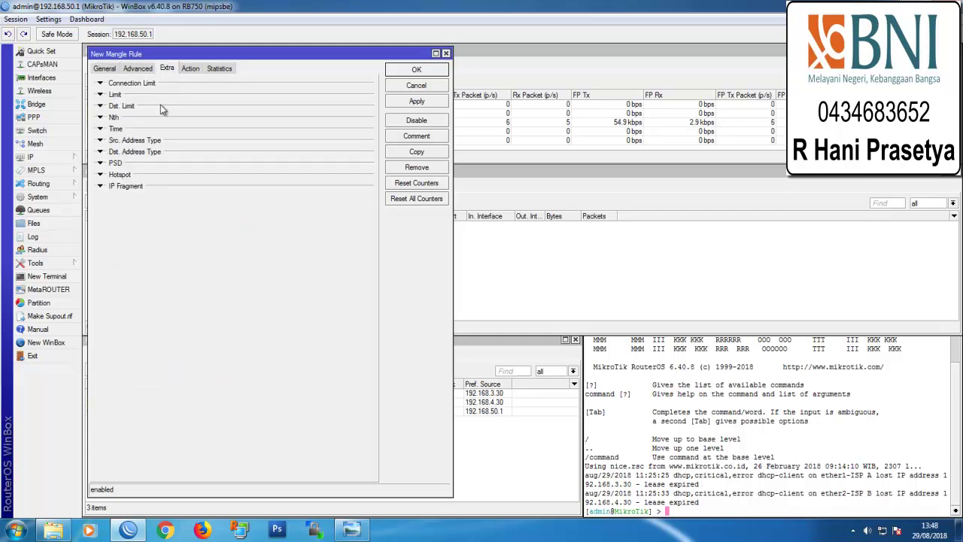
{"action": "left_click", "coordinate": [105, 68]}
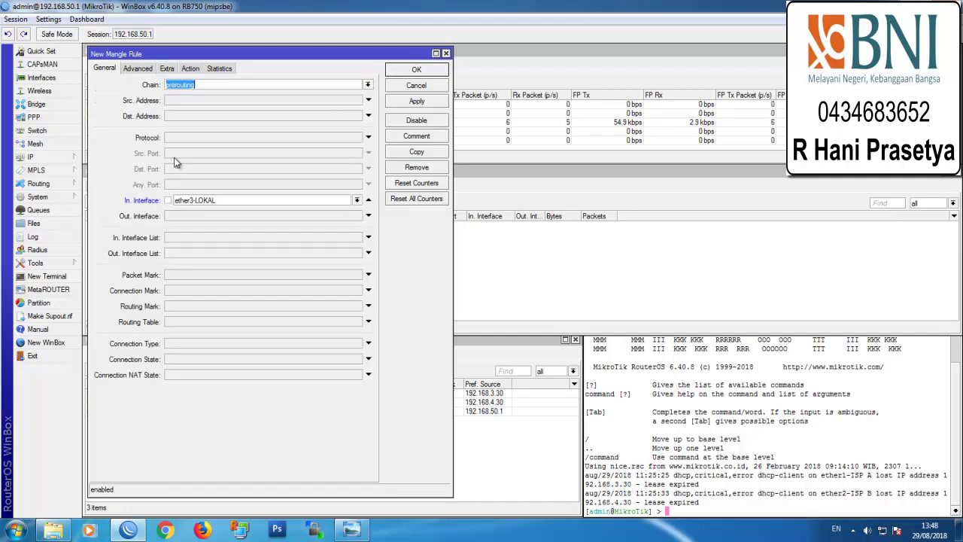
{"action": "left_click", "coordinate": [171, 68]}
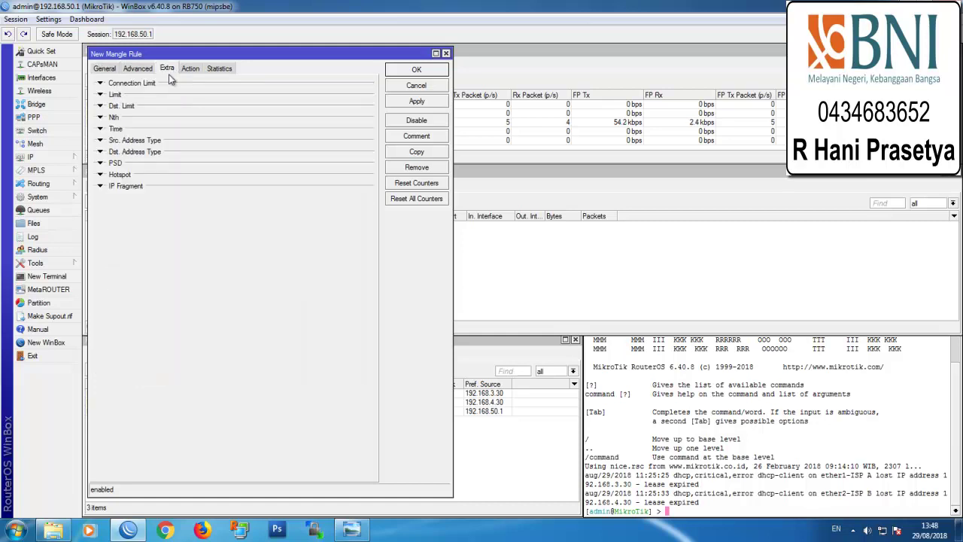
{"action": "left_click", "coordinate": [113, 117]}
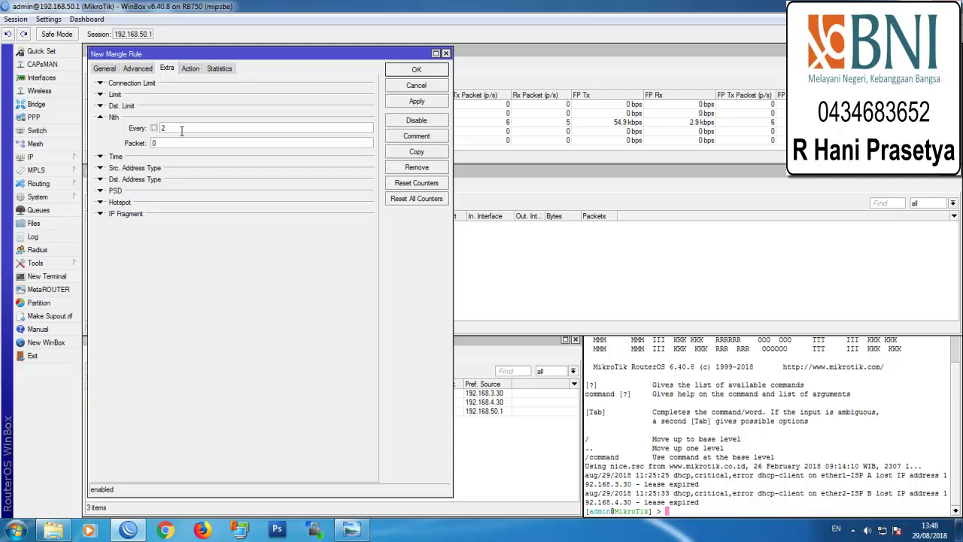
{"action": "double_click", "coordinate": [151, 142]}
{"action": "type", "text": "1"}
{"action": "left_click", "coordinate": [104, 67]}
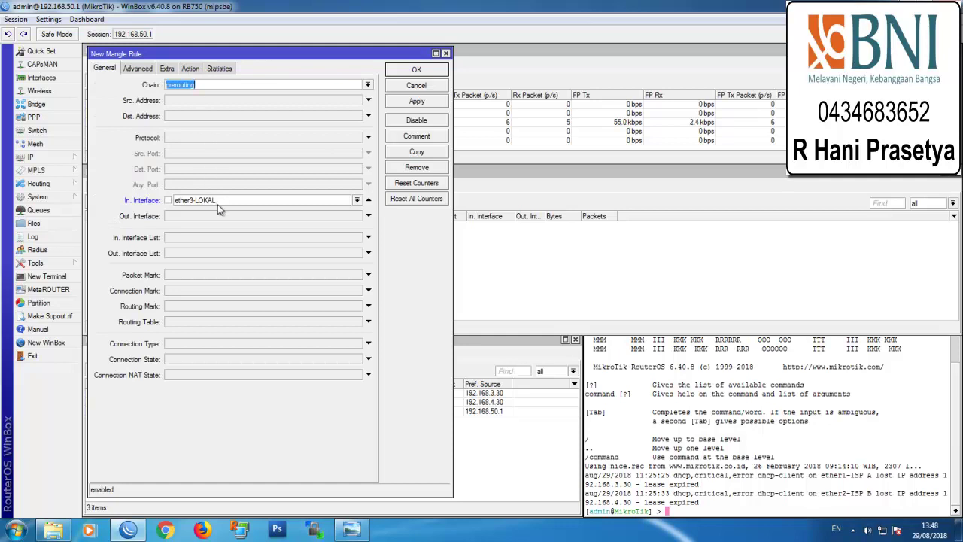
{"action": "left_click", "coordinate": [167, 69]}
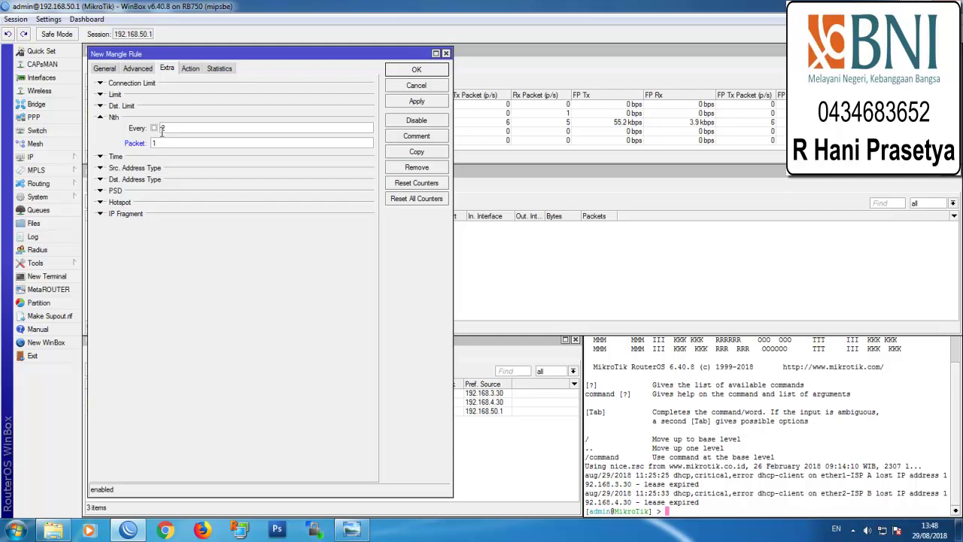
Set the rule's action to mark connection with the new connection mark "Modem A", and apply the rule
{"action": "left_click", "coordinate": [185, 68]}
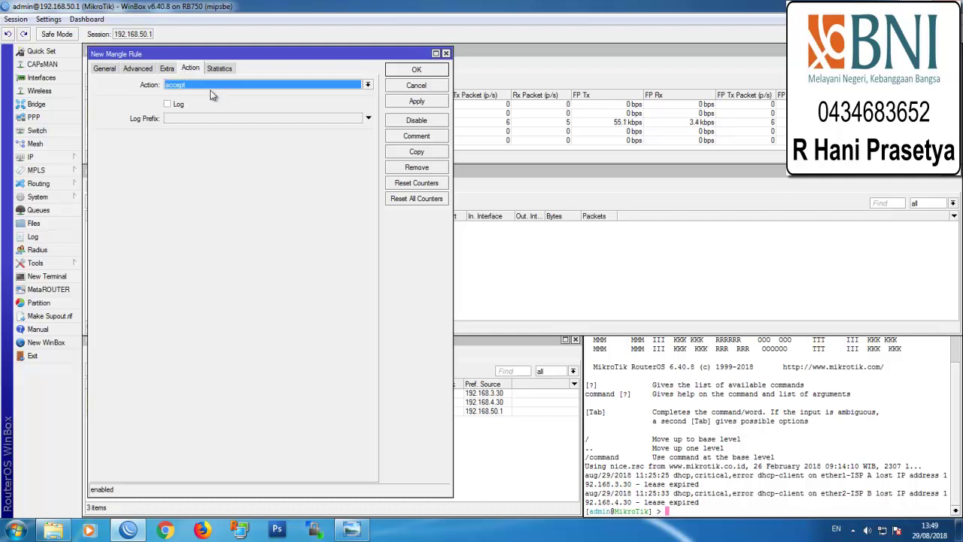
{"action": "left_click", "coordinate": [212, 85]}
{"action": "left_click", "coordinate": [196, 172]}
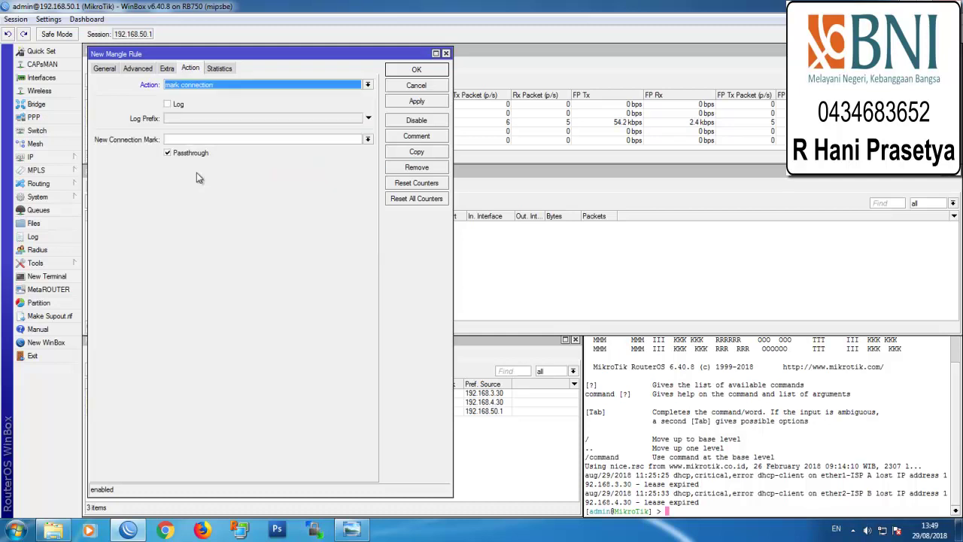
{"action": "left_click", "coordinate": [200, 139]}
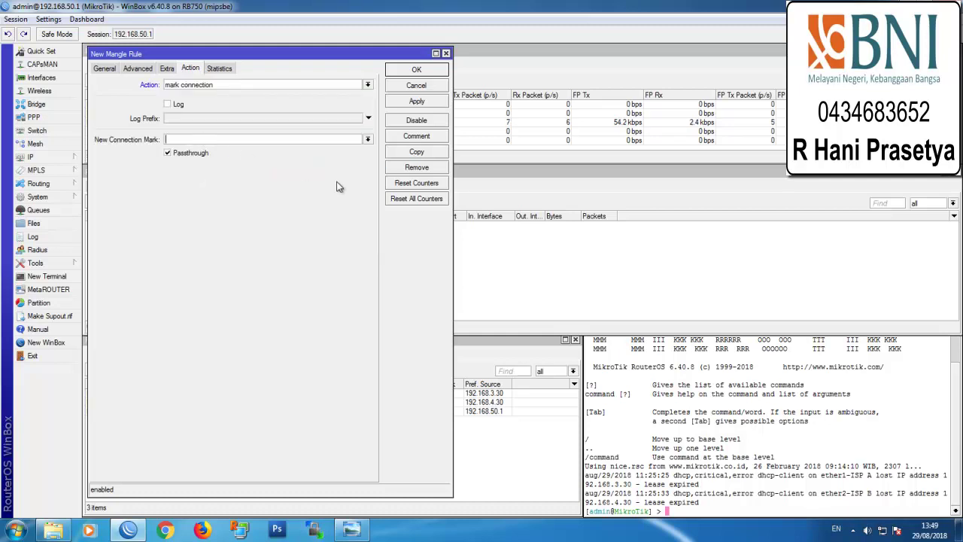
{"action": "left_click", "coordinate": [351, 530]}
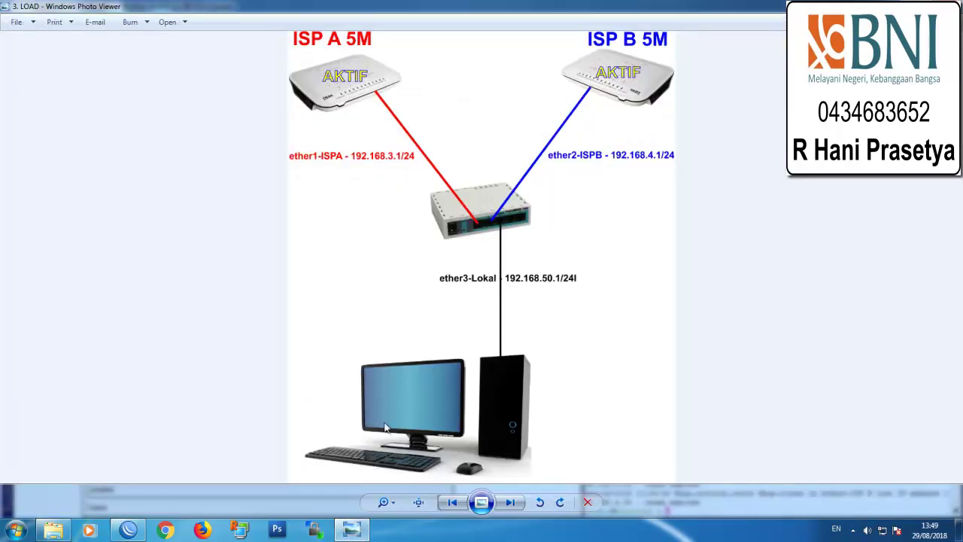
{"action": "left_click", "coordinate": [128, 530]}
{"action": "left_click", "coordinate": [251, 138]}
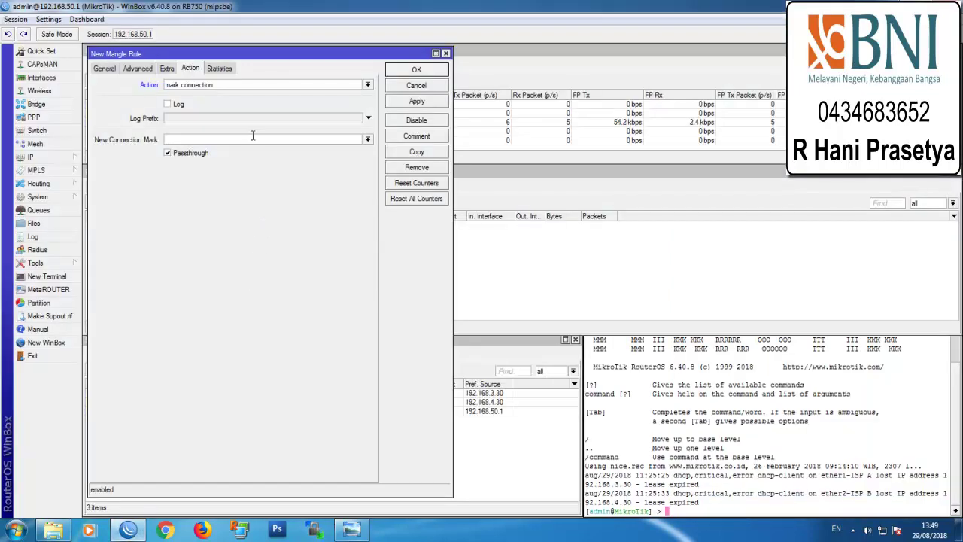
{"action": "type", "text": "Modem A"}
{"action": "left_click", "coordinate": [404, 106]}
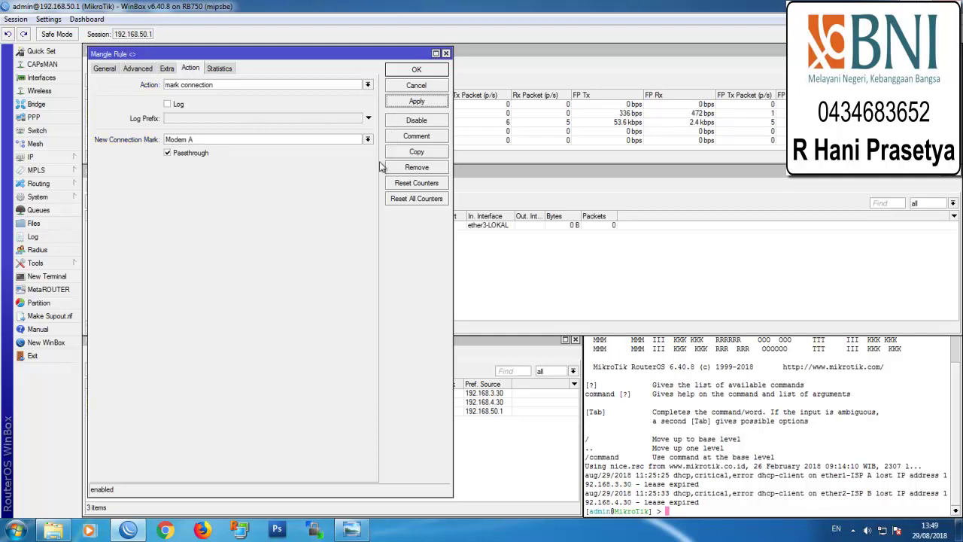
Copy the Modem A mangle rule, and place the copy's window beside the original after checking the network diagram
{"action": "left_click", "coordinate": [352, 530]}
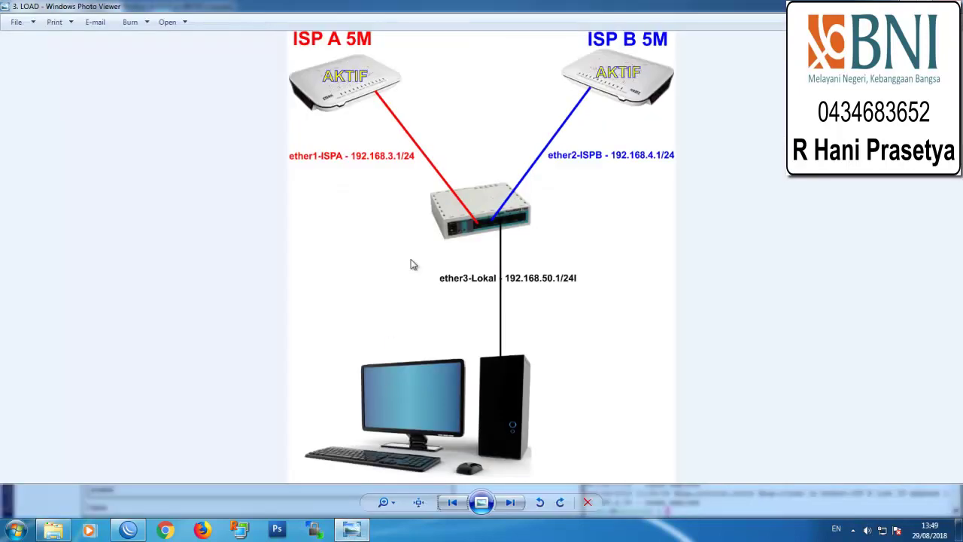
{"action": "left_click", "coordinate": [139, 523]}
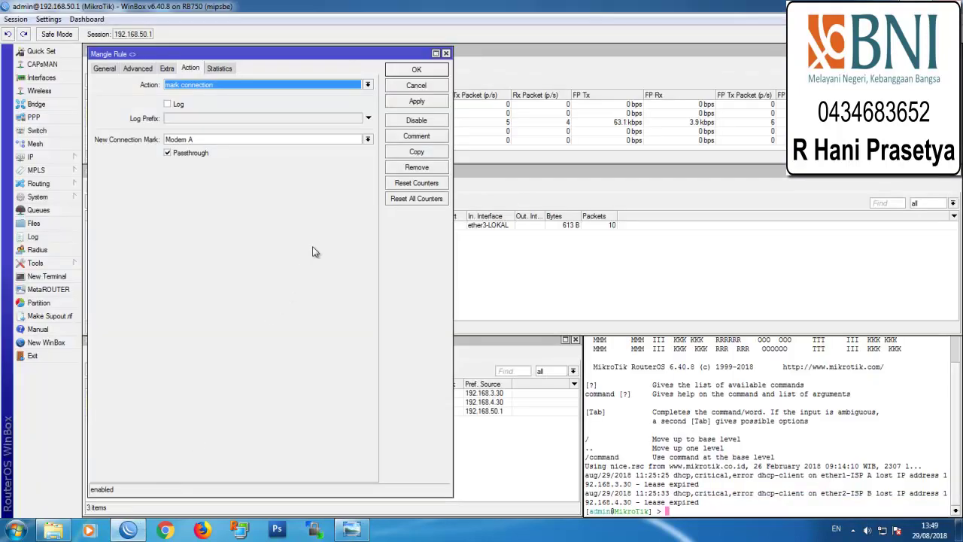
{"action": "left_click", "coordinate": [413, 153]}
{"action": "left_click_drag", "start_coordinate": [136, 66], "coordinate": [491, 52]}
{"action": "left_click", "coordinate": [475, 67]}
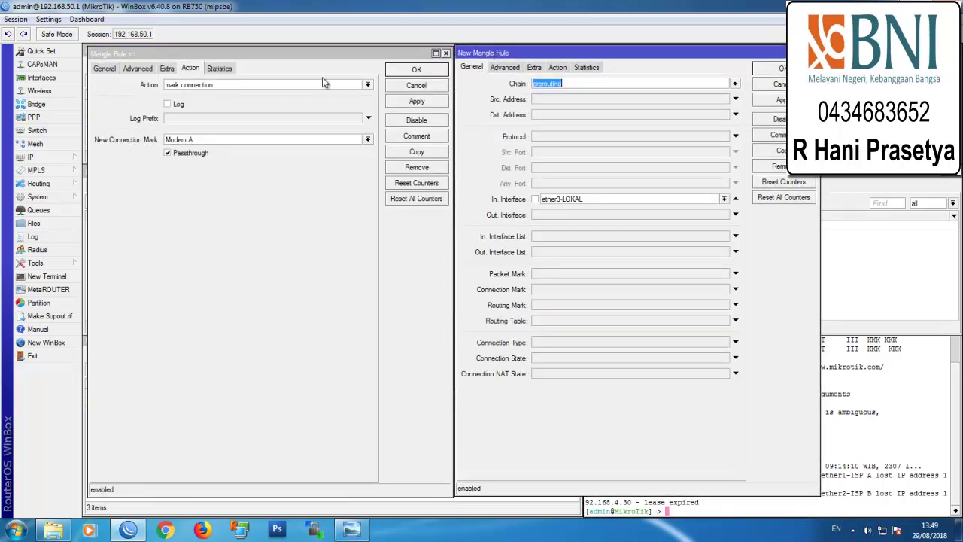
Compare the original rule's settings with the copy, and set the copied rule's Nth packet value to 2
{"action": "left_click", "coordinate": [104, 67]}
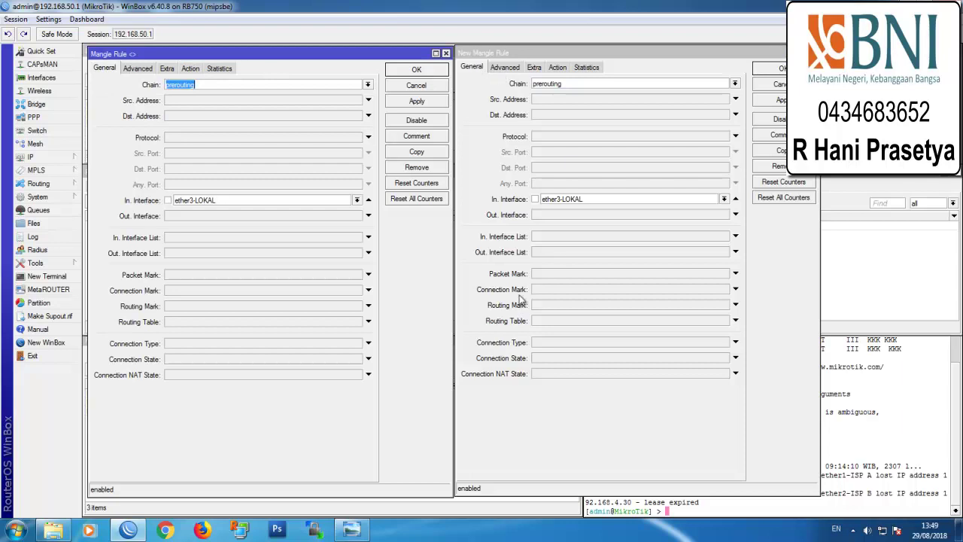
{"action": "left_click", "coordinate": [143, 69]}
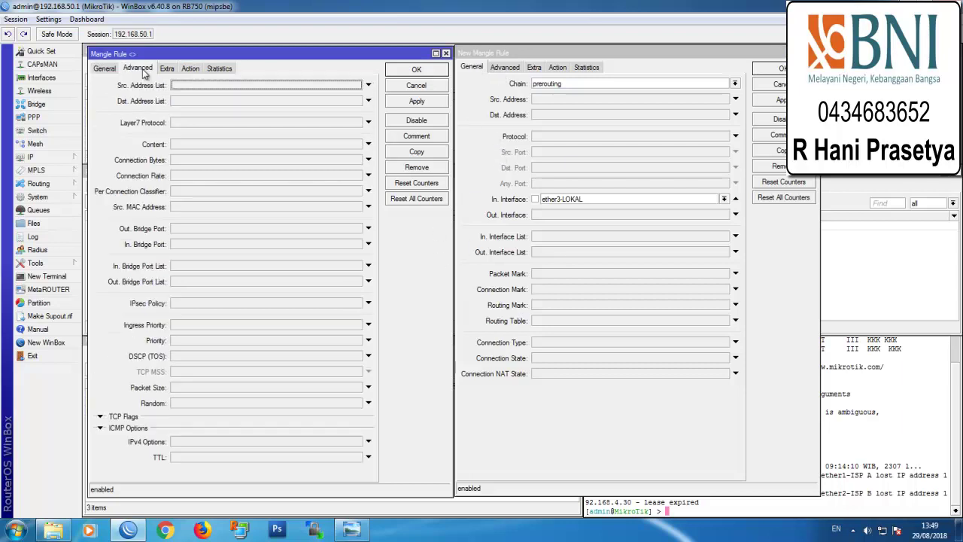
{"action": "left_click", "coordinate": [190, 69]}
{"action": "left_click", "coordinate": [167, 68]}
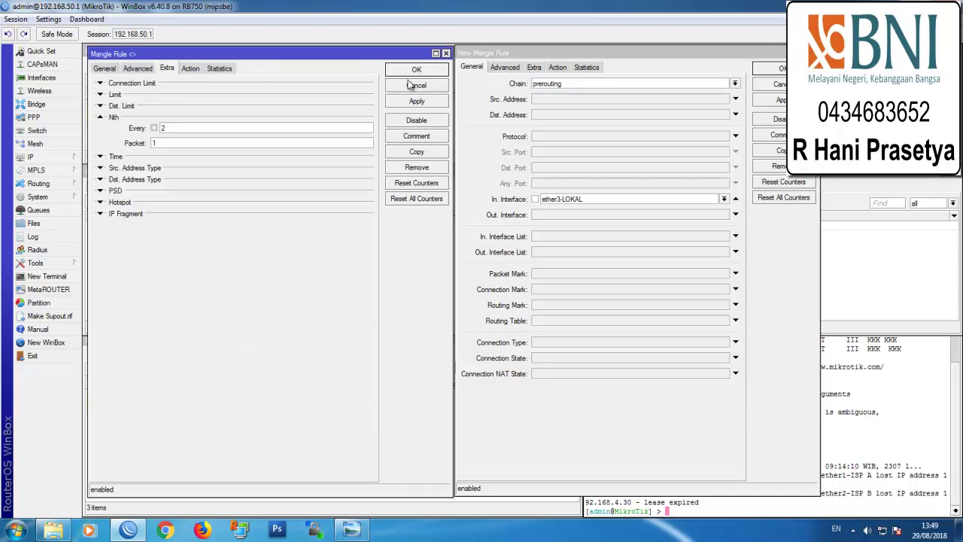
{"action": "left_click", "coordinate": [471, 67]}
{"action": "left_click", "coordinate": [534, 67]}
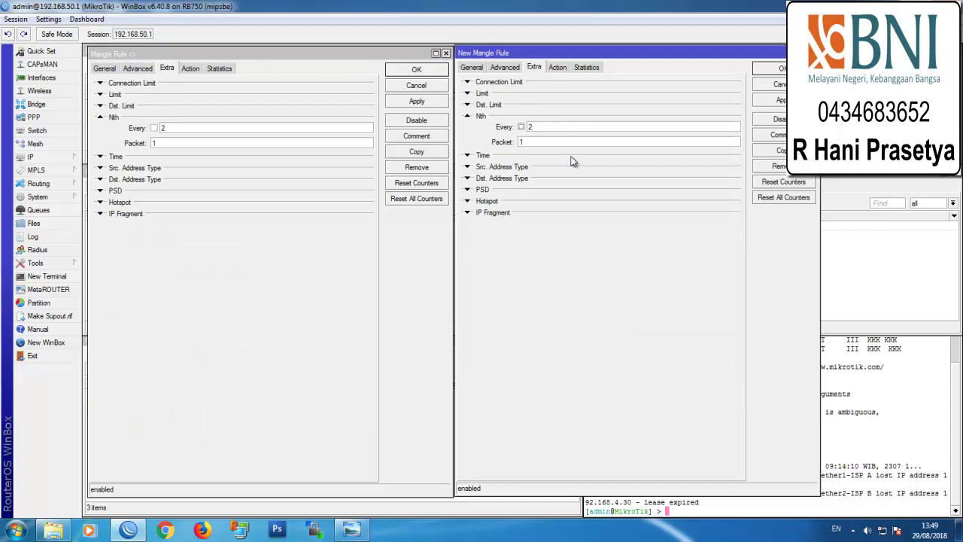
{"action": "double_click", "coordinate": [524, 143]}
{"action": "type", "text": "2"}
{"action": "left_click_drag", "start_coordinate": [532, 142], "coordinate": [513, 145]}
Set the copied rule's new connection mark to "Modem B", and save and close both mark-connection rules
{"action": "left_click", "coordinate": [557, 68]}
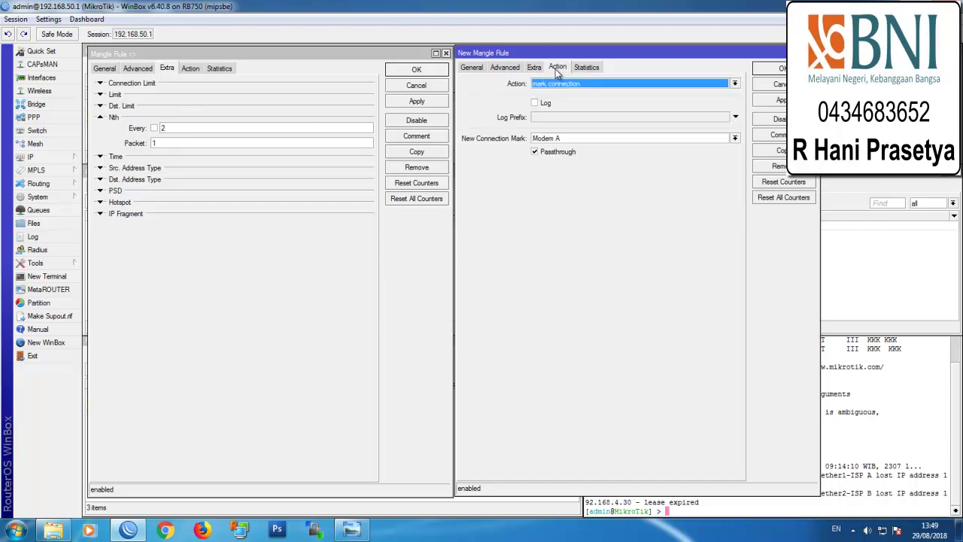
{"action": "left_click", "coordinate": [188, 68]}
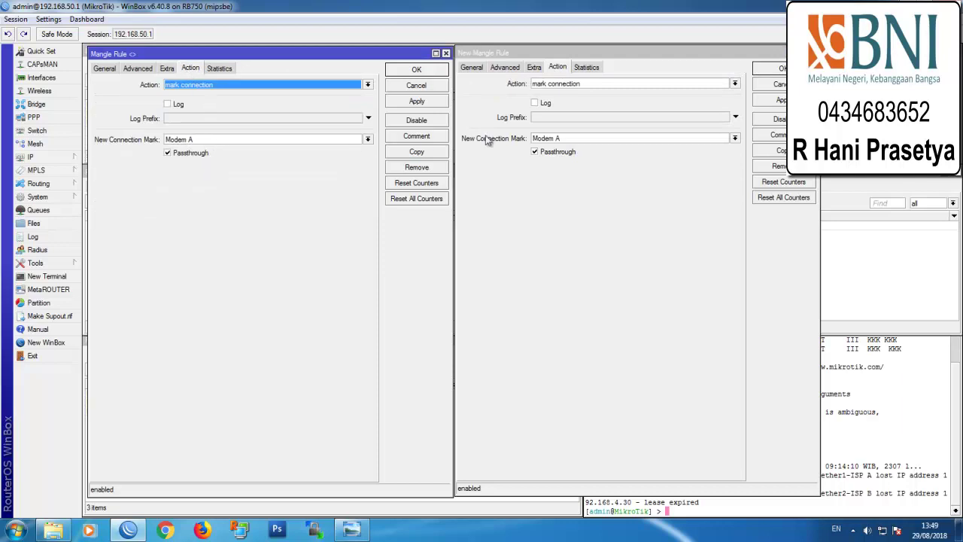
{"action": "left_click", "coordinate": [557, 138]}
{"action": "double_click", "coordinate": [557, 138]}
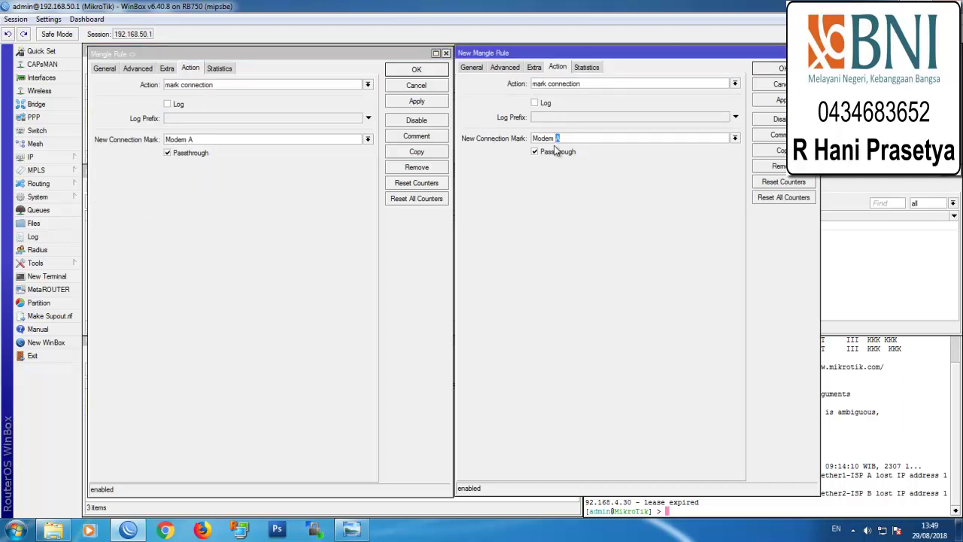
{"action": "type", "text": "B"}
{"action": "left_click", "coordinate": [770, 98]}
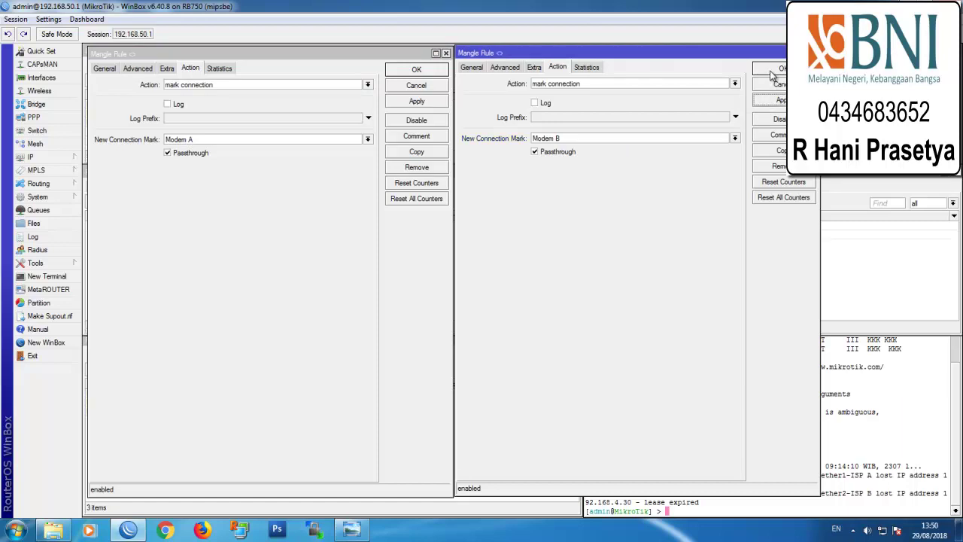
{"action": "left_click", "coordinate": [773, 70]}
{"action": "left_click", "coordinate": [429, 70]}
{"action": "left_click", "coordinate": [398, 235]}
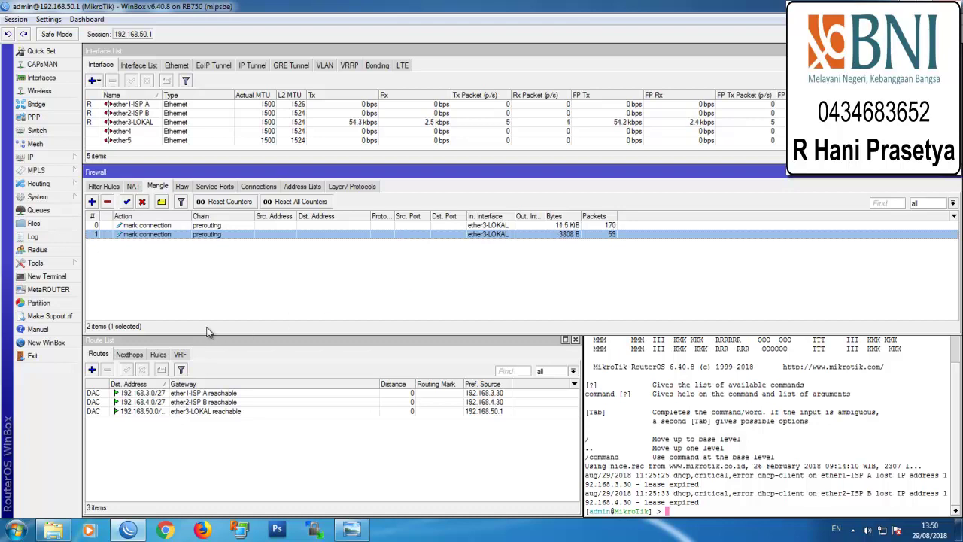
After checking the network diagram, start a new prerouting mangle rule with in-interface ether3-LOKAL
{"action": "left_click", "coordinate": [351, 529]}
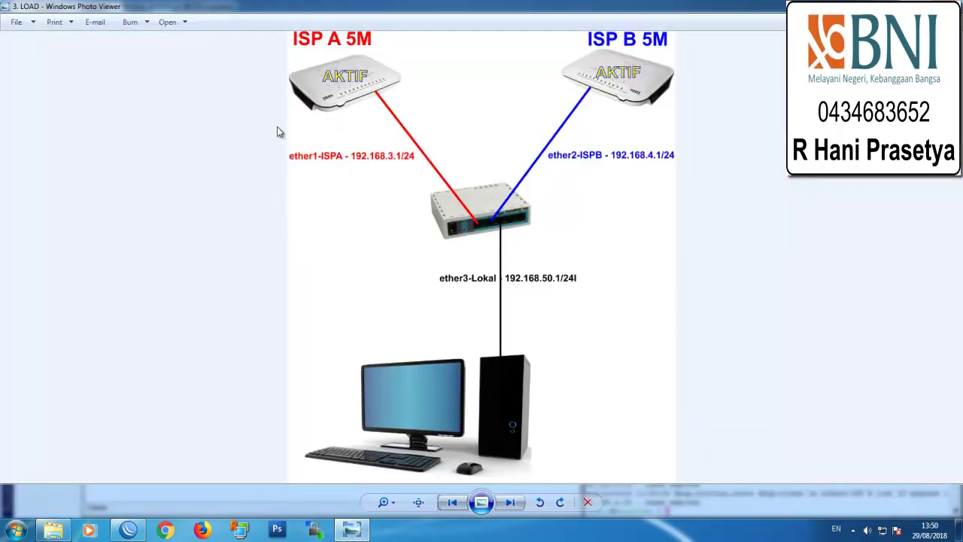
{"action": "left_click", "coordinate": [131, 525]}
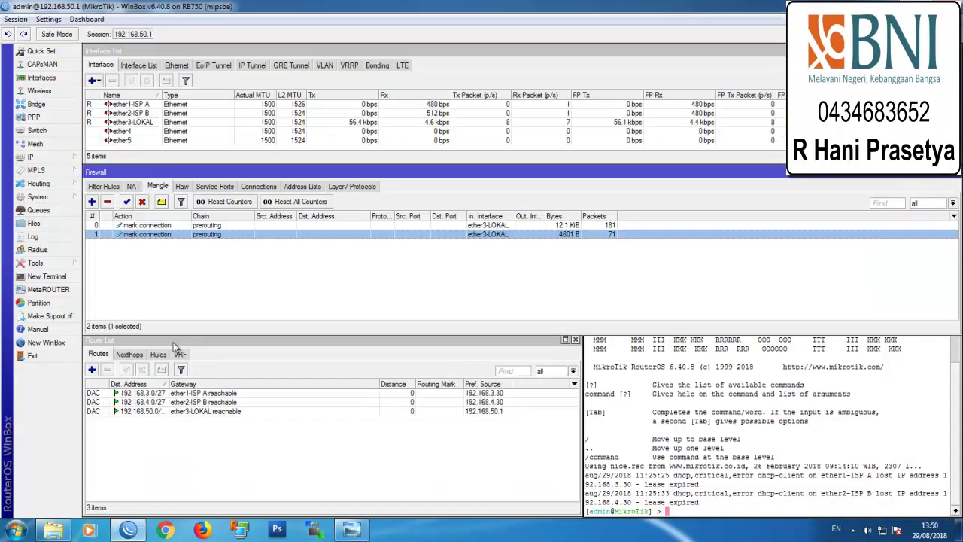
{"action": "left_click", "coordinate": [92, 201]}
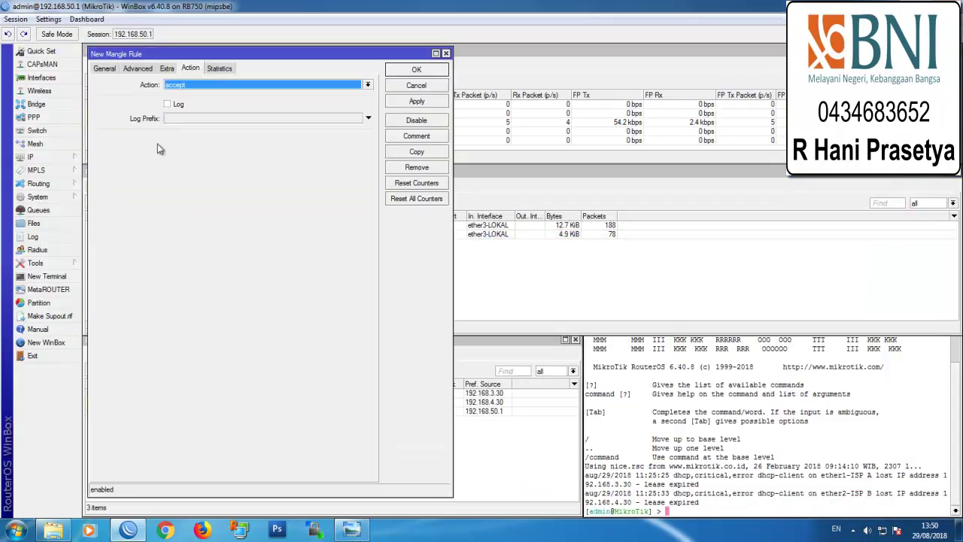
{"action": "left_click", "coordinate": [105, 72]}
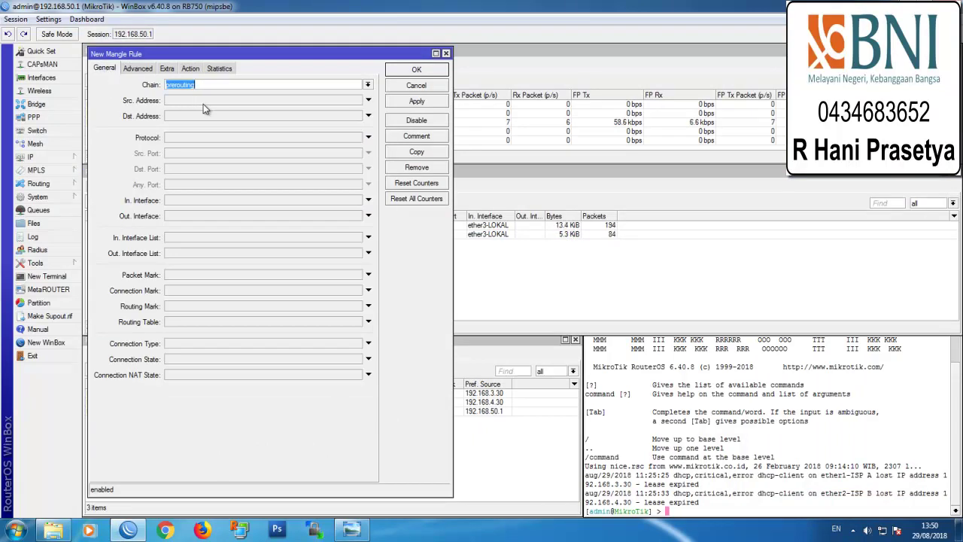
{"action": "left_click", "coordinate": [205, 200]}
{"action": "left_click", "coordinate": [204, 200]}
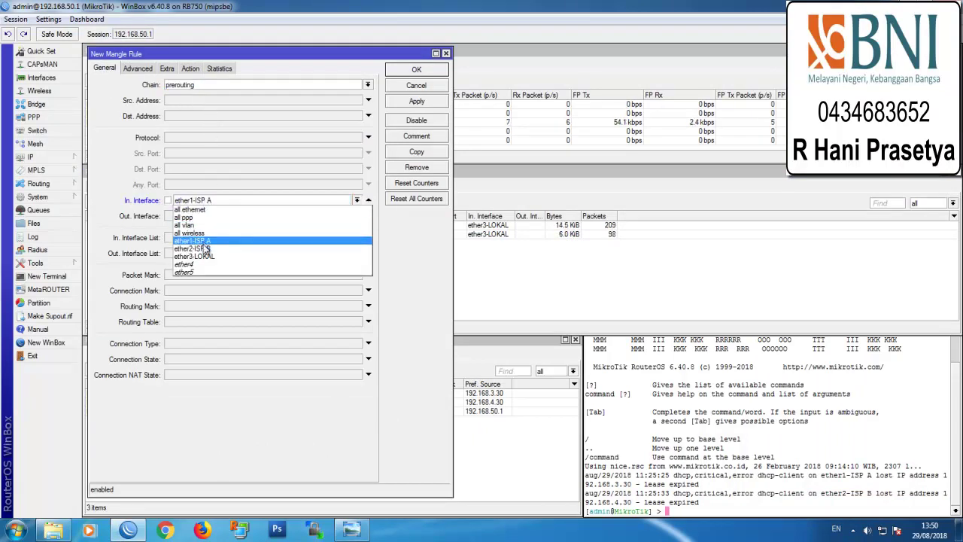
{"action": "left_click", "coordinate": [209, 260]}
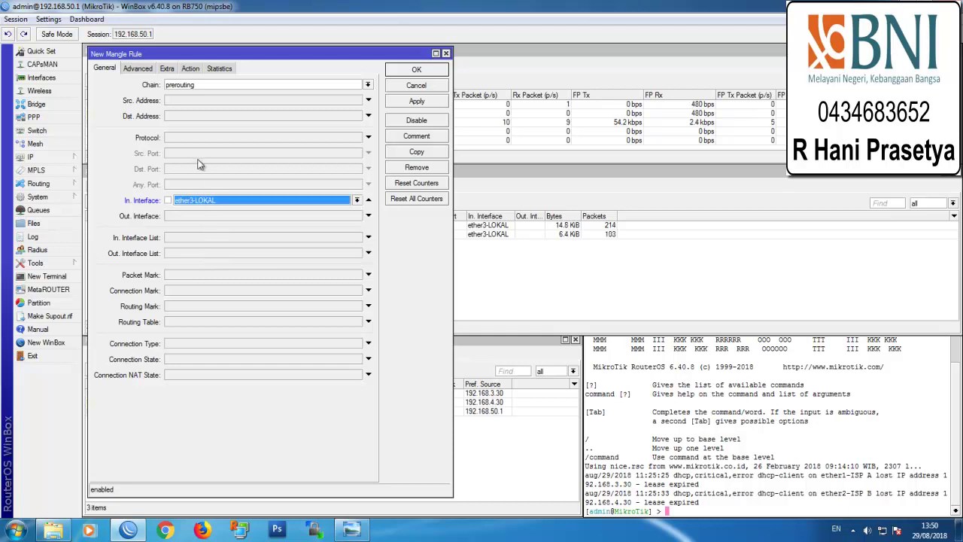
Set the rule's action to mark routing with new routing mark "Ke modem A" and passthrough off, and apply it
{"action": "left_click", "coordinate": [190, 69]}
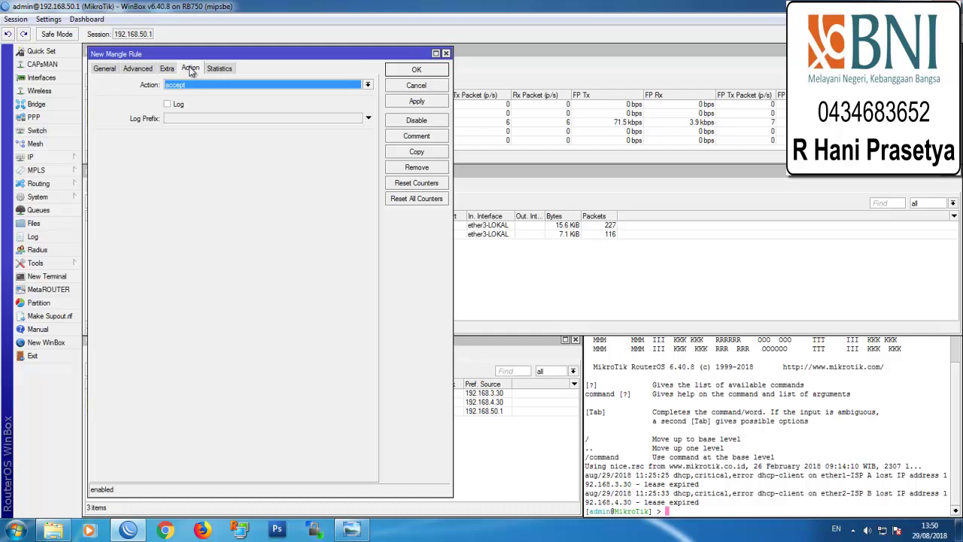
{"action": "left_click", "coordinate": [222, 84]}
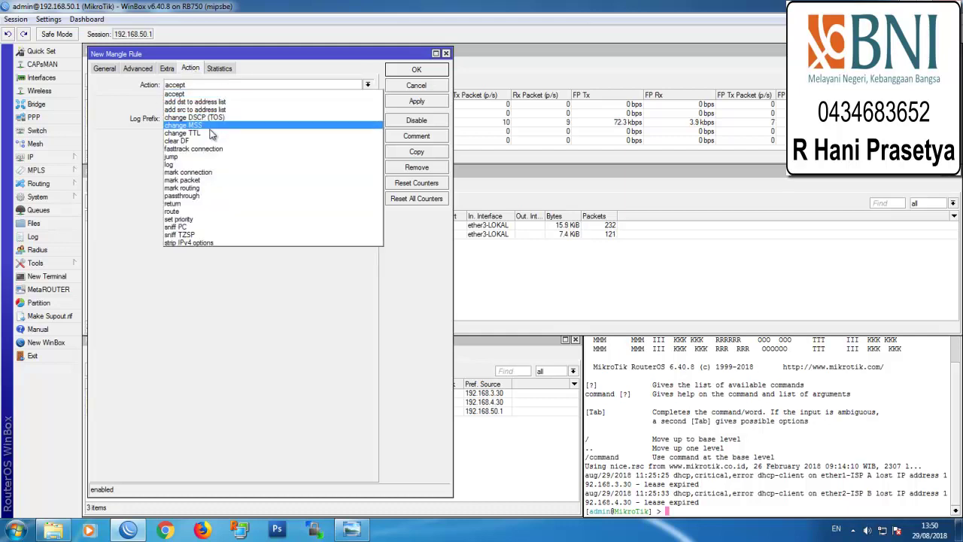
{"action": "left_click", "coordinate": [197, 188]}
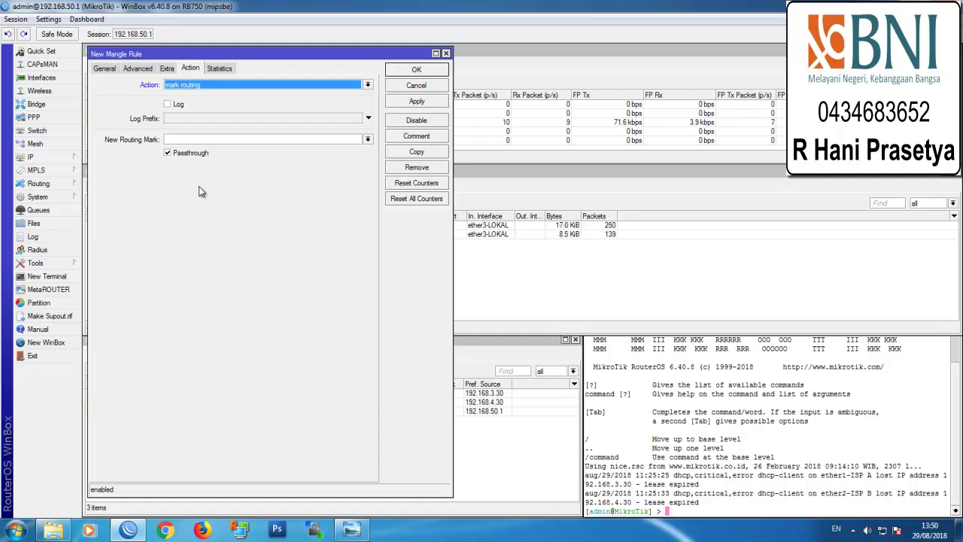
{"action": "left_click", "coordinate": [169, 155]}
{"action": "left_click", "coordinate": [184, 139]}
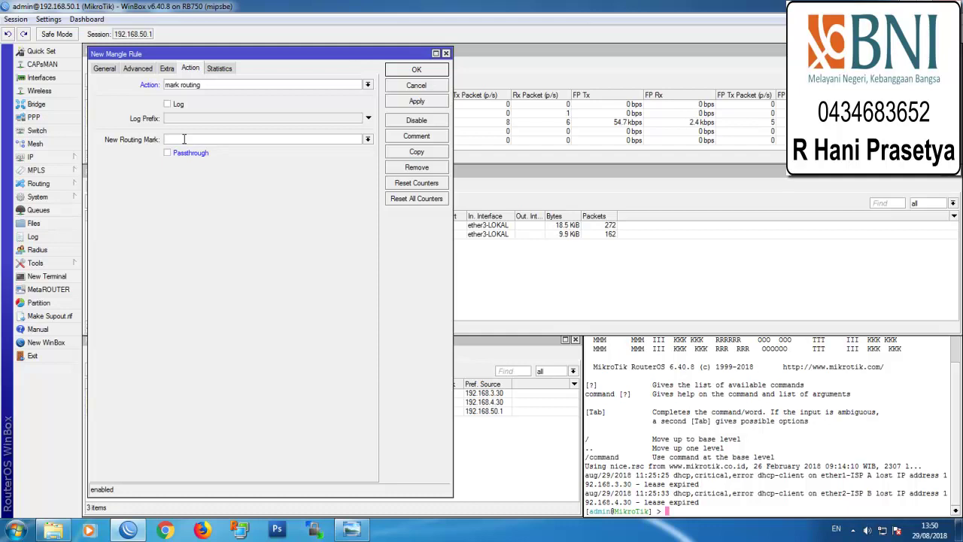
{"action": "type", "text": "Ke modem A"}
{"action": "left_click", "coordinate": [413, 103]}
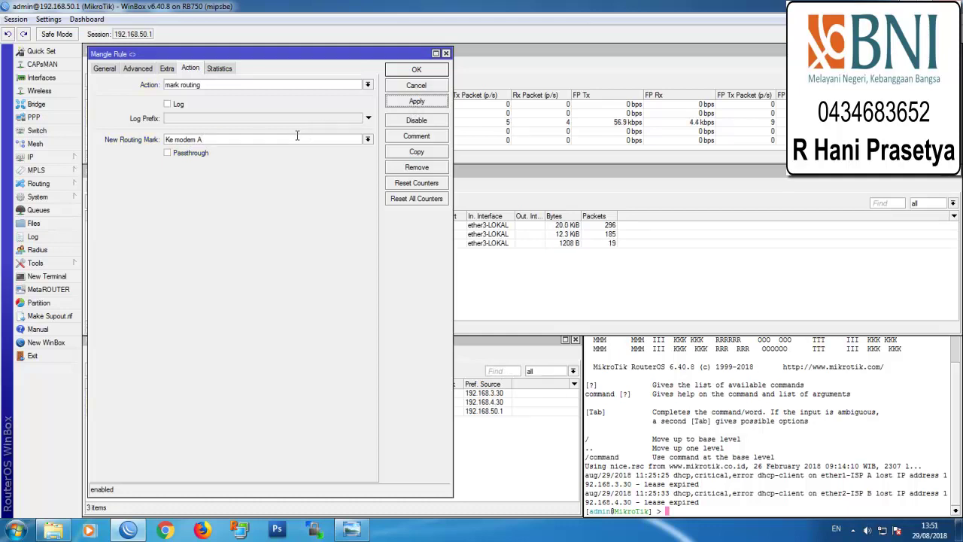
Copy the mark-routing rule, set the copy's new routing mark to "Ke modem B", and save both rules
{"action": "left_click", "coordinate": [406, 154]}
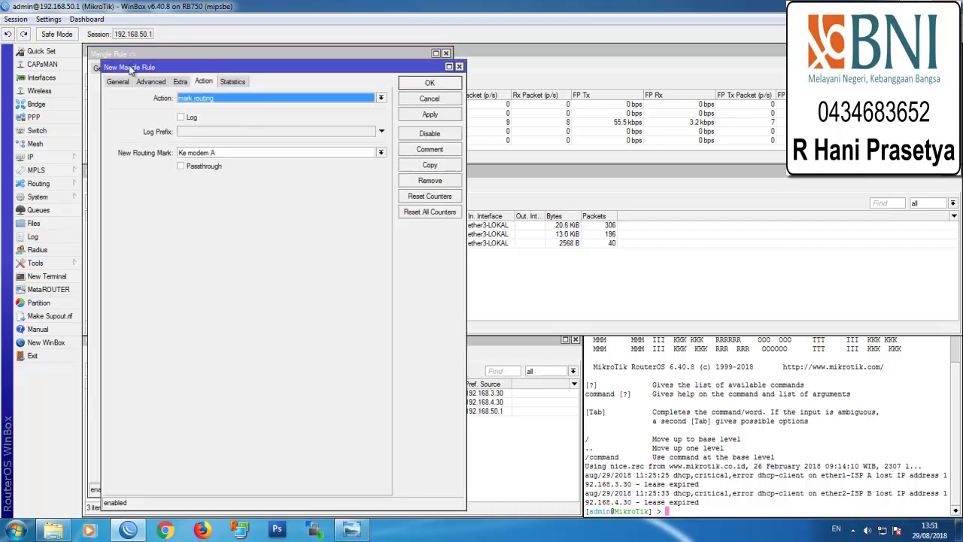
{"action": "left_click_drag", "start_coordinate": [130, 64], "coordinate": [484, 54]}
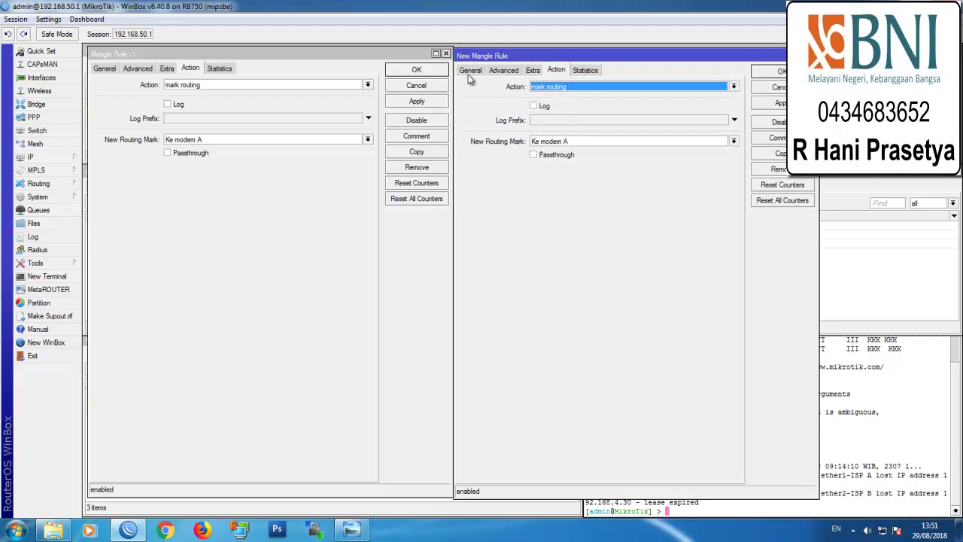
{"action": "left_click", "coordinate": [470, 72]}
{"action": "left_click", "coordinate": [556, 70]}
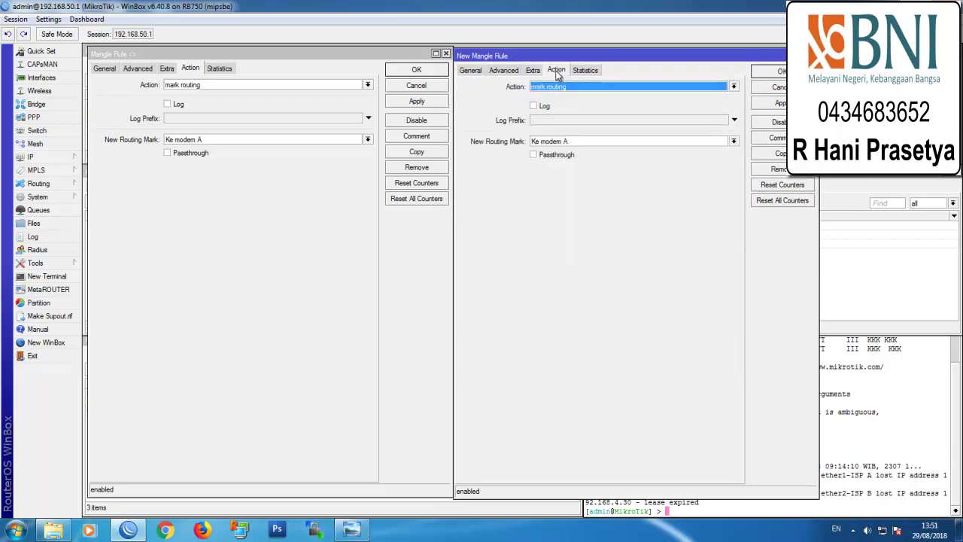
{"action": "left_click", "coordinate": [568, 140]}
{"action": "type", "text": "B"}
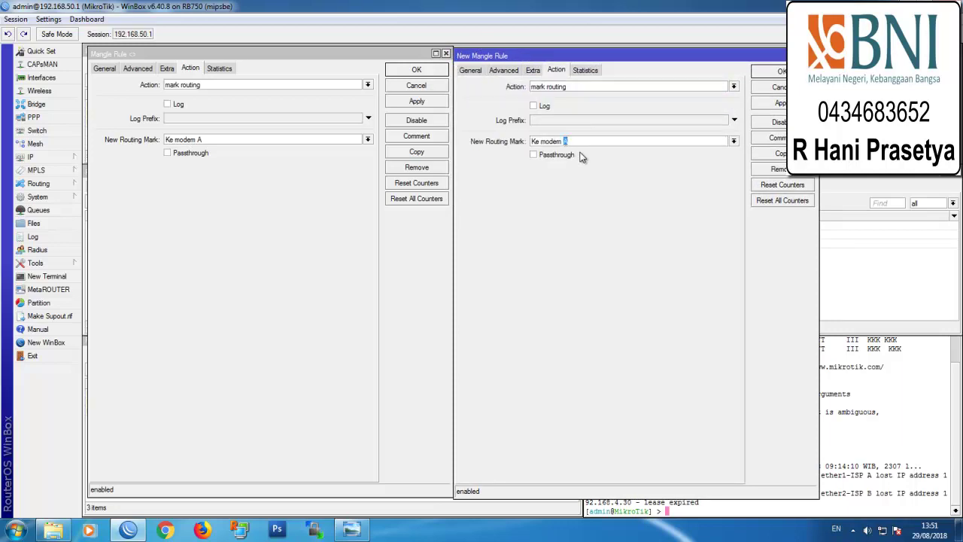
{"action": "left_click", "coordinate": [779, 102]}
{"action": "left_click", "coordinate": [777, 73]}
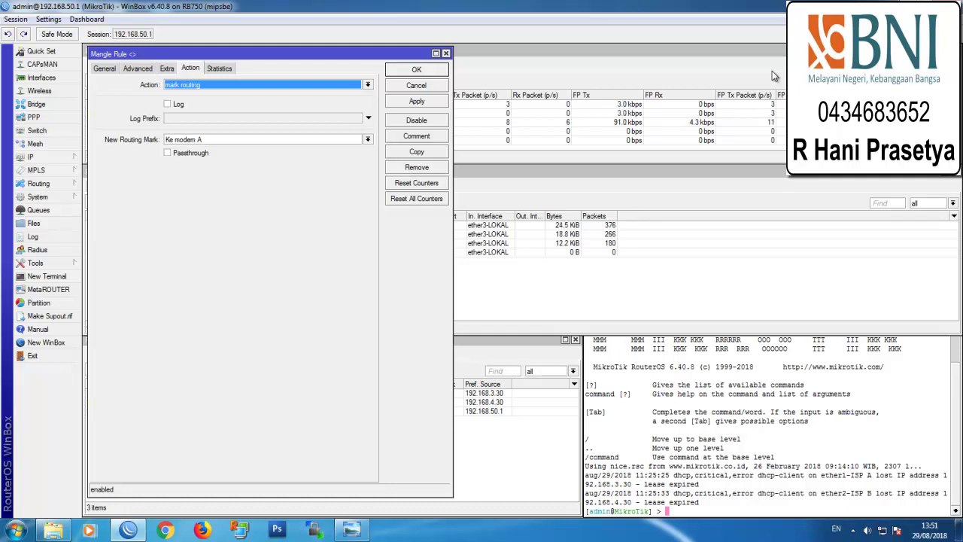
{"action": "left_click", "coordinate": [416, 69]}
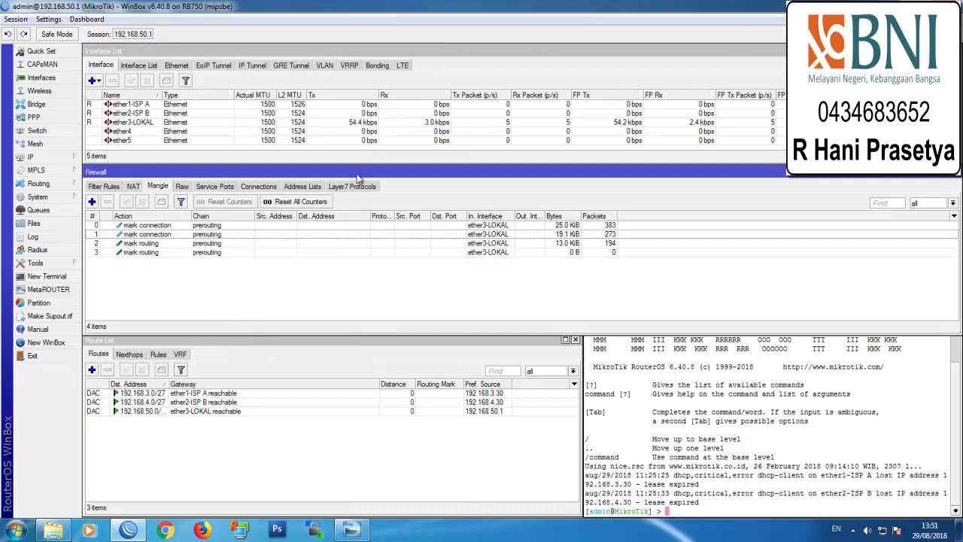
Review the action and general matching settings of the "Ke modem B" mark-routing rule
{"action": "double_click", "coordinate": [255, 252]}
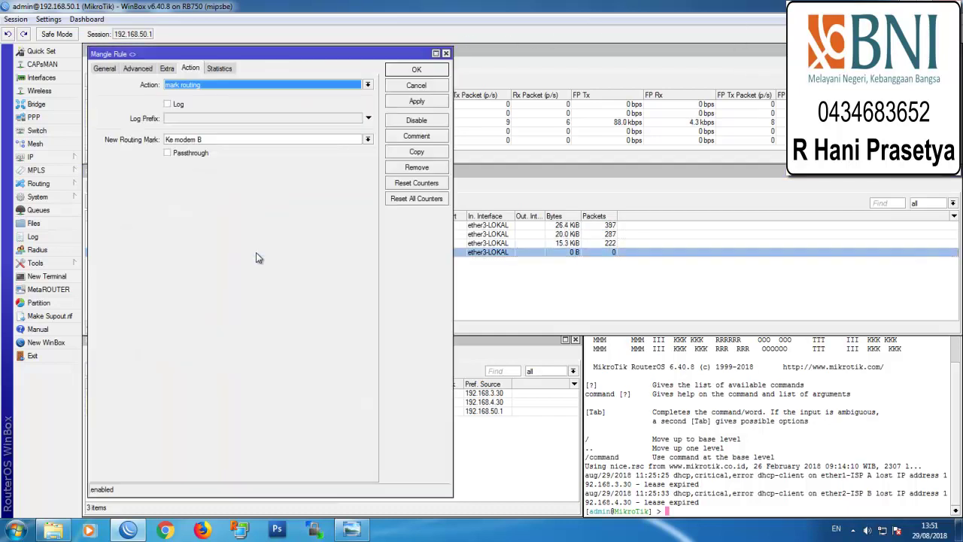
{"action": "left_click", "coordinate": [106, 68]}
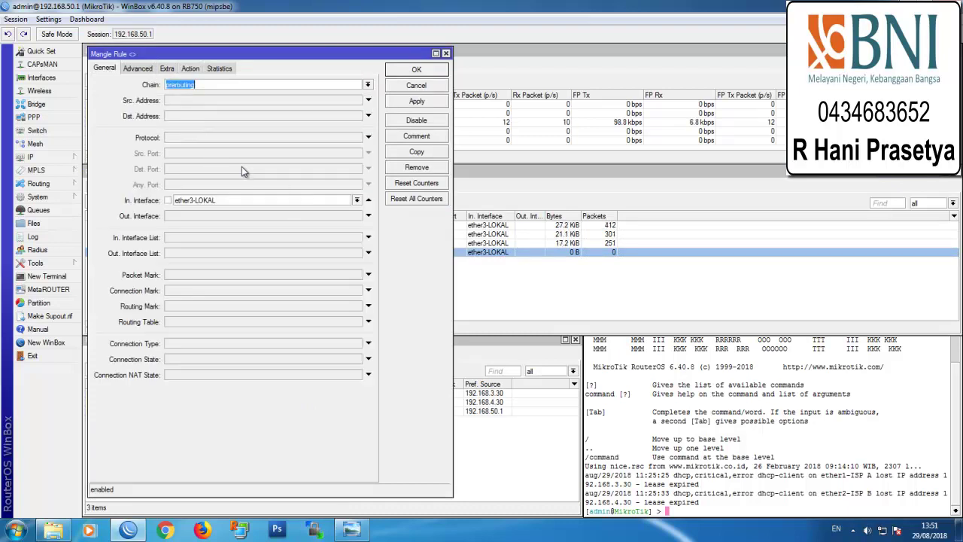
{"action": "left_click", "coordinate": [391, 73]}
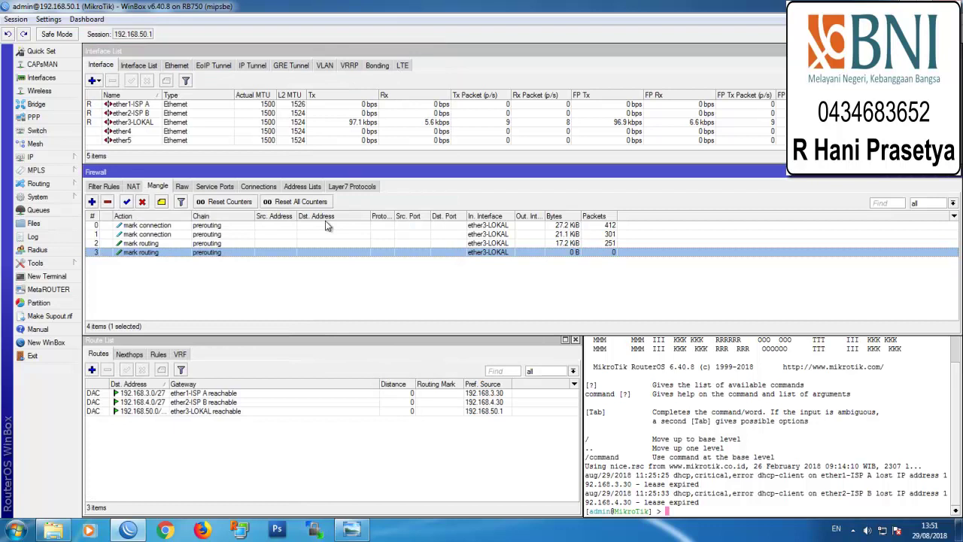
Set the "Ke modem A" mark-routing rule to match connection mark "Modem A", and apply it
{"action": "double_click", "coordinate": [261, 244]}
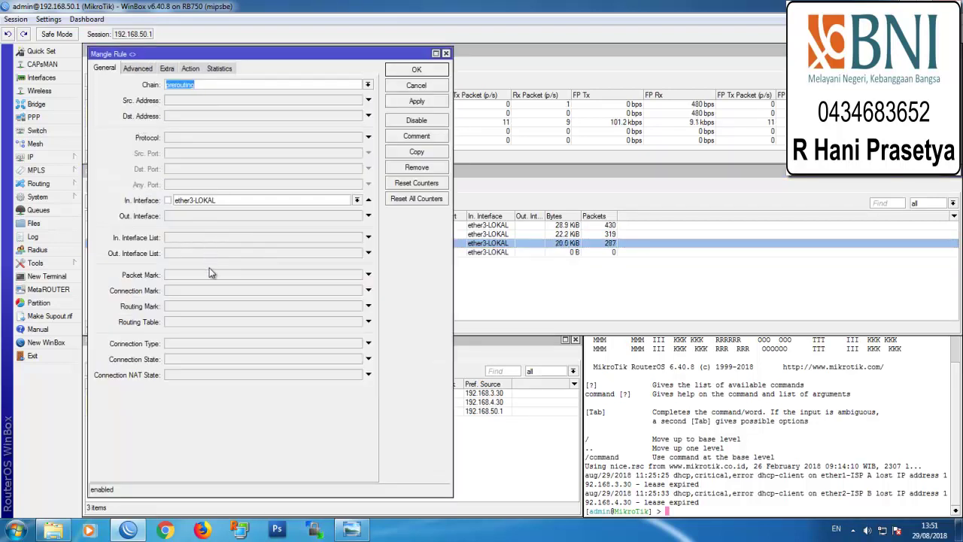
{"action": "left_click", "coordinate": [216, 292]}
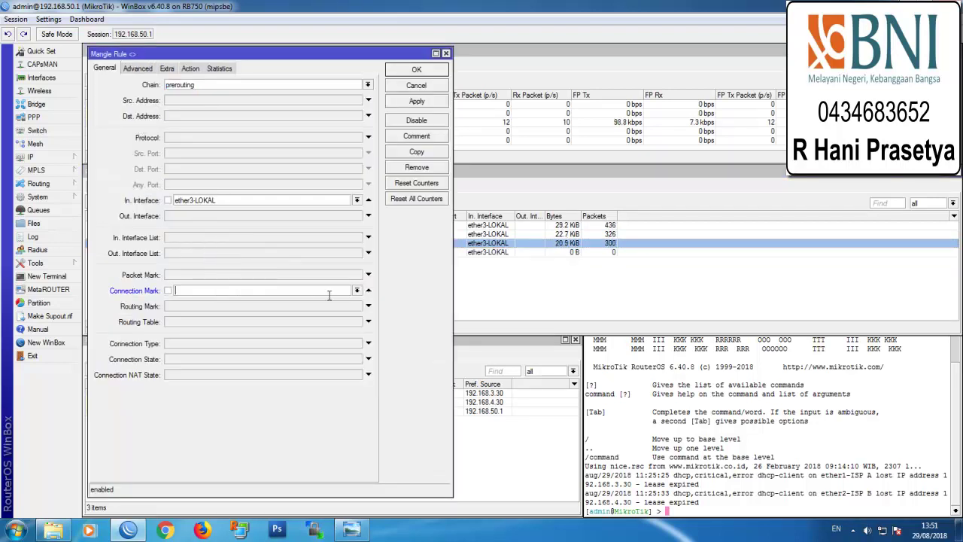
{"action": "left_click", "coordinate": [356, 290]}
{"action": "left_click", "coordinate": [277, 301]}
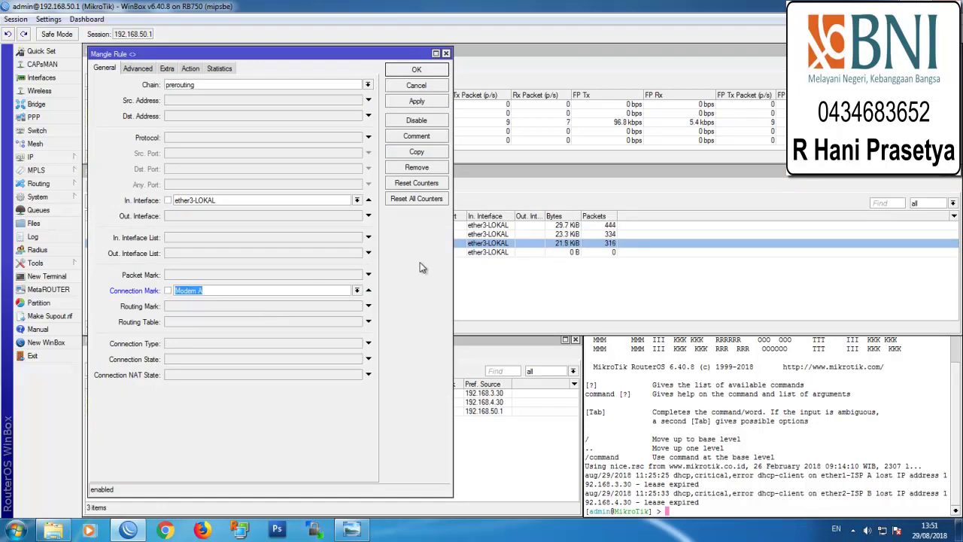
{"action": "left_click", "coordinate": [413, 102]}
Set the "Ke modem B" mark-routing rule to match connection mark "Modem B", then save and close both open rules
{"action": "left_click", "coordinate": [468, 254]}
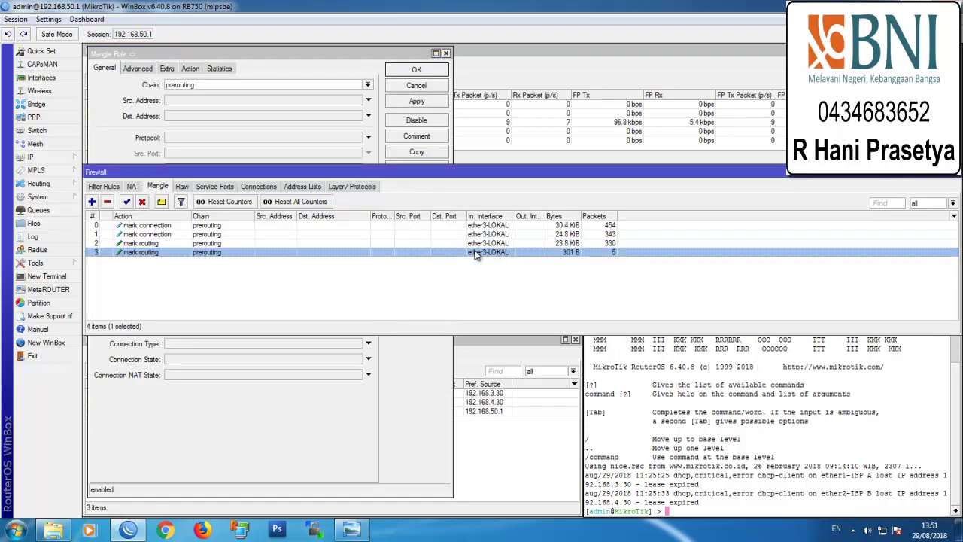
{"action": "double_click", "coordinate": [468, 254]}
{"action": "left_click_drag", "start_coordinate": [159, 58], "coordinate": [520, 55]}
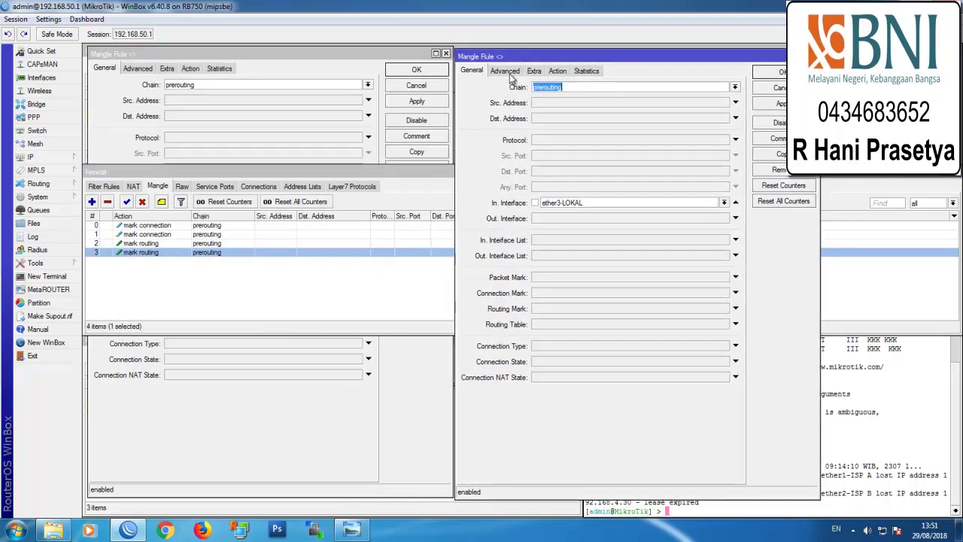
{"action": "left_click", "coordinate": [608, 294]}
{"action": "left_click", "coordinate": [724, 292]}
{"action": "left_click", "coordinate": [628, 310]}
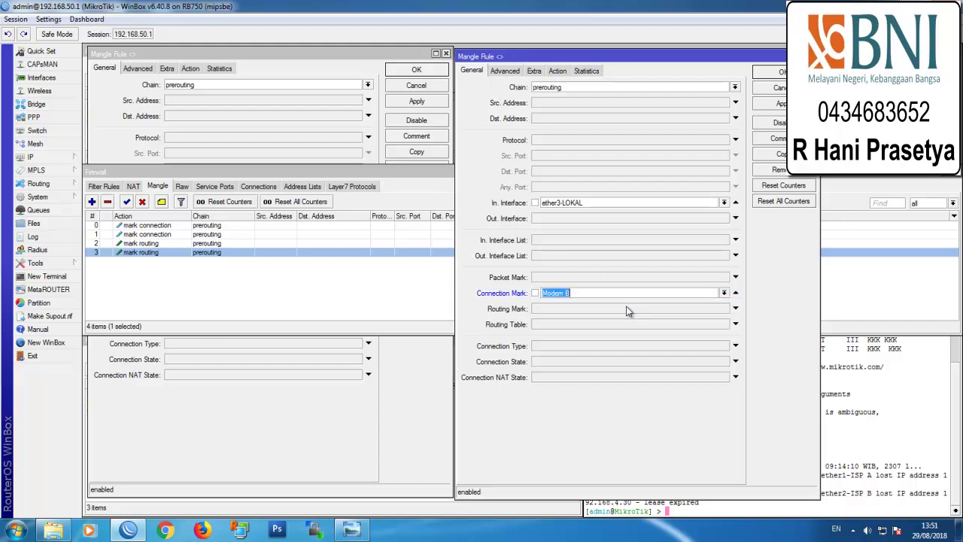
{"action": "left_click", "coordinate": [782, 103]}
{"action": "left_click", "coordinate": [782, 71]}
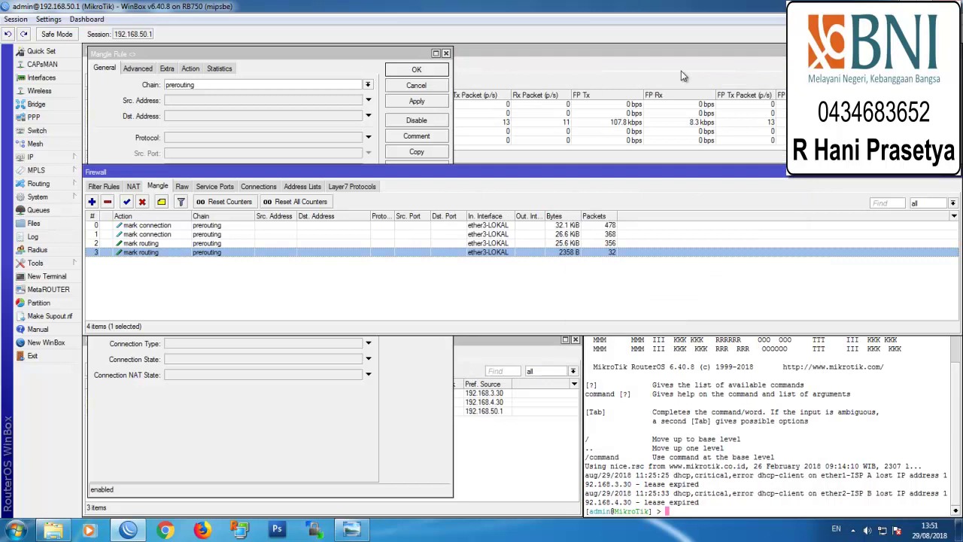
{"action": "left_click", "coordinate": [434, 72]}
{"action": "left_click", "coordinate": [547, 295]}
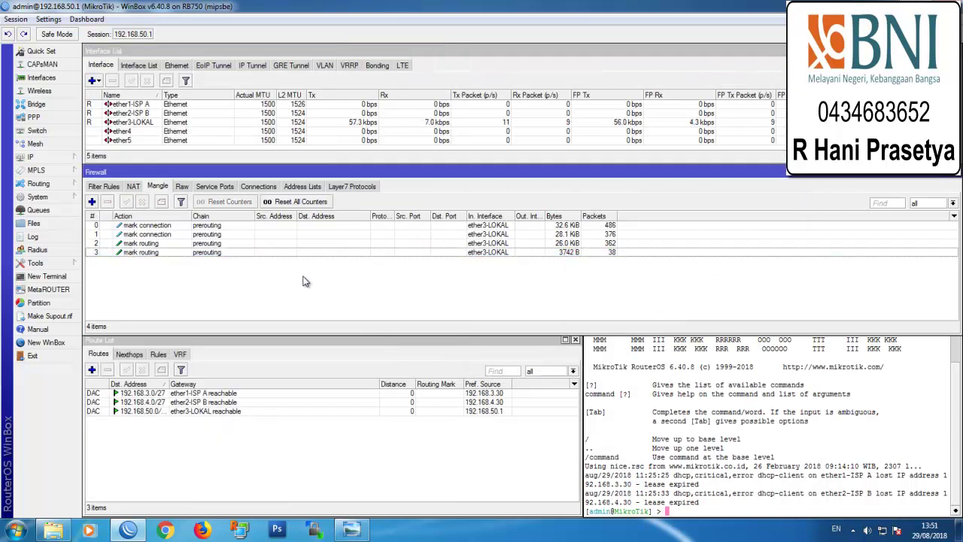
Compare the action settings of the Modem A mark-connection rule and the "Ke modem A" mark-routing rule side by side, then close both
{"action": "double_click", "coordinate": [188, 229]}
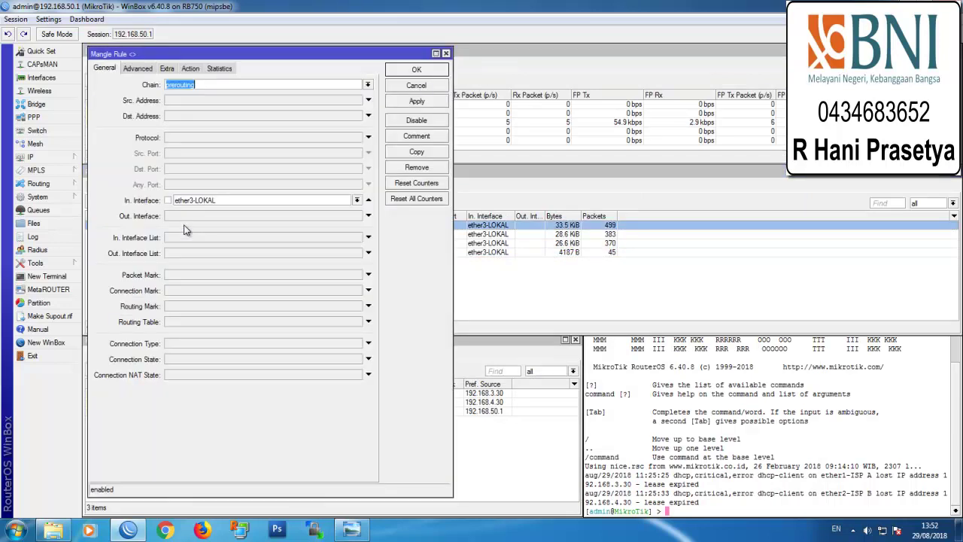
{"action": "left_click", "coordinate": [485, 295]}
{"action": "double_click", "coordinate": [186, 243]}
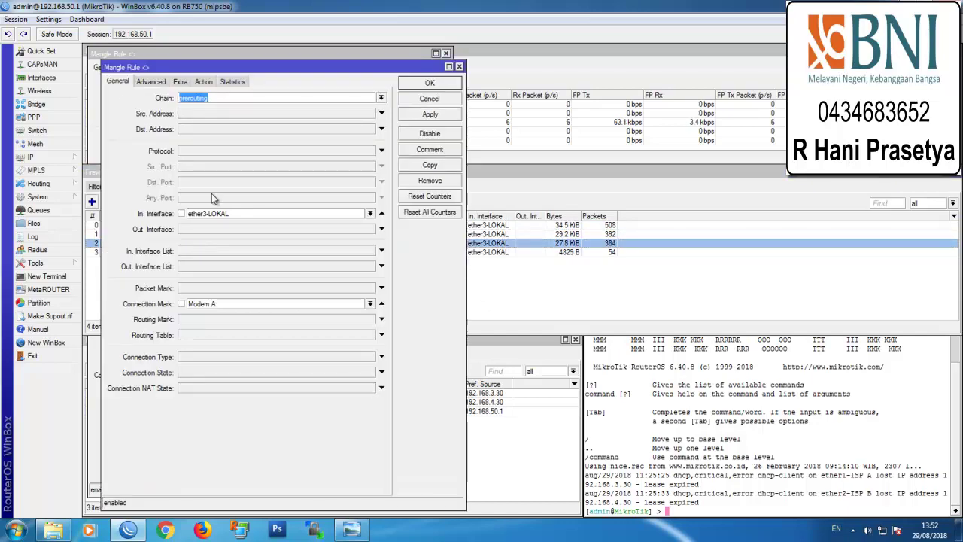
{"action": "left_click_drag", "start_coordinate": [164, 69], "coordinate": [522, 59]}
{"action": "left_click", "coordinate": [378, 63]}
{"action": "left_click", "coordinate": [191, 69]}
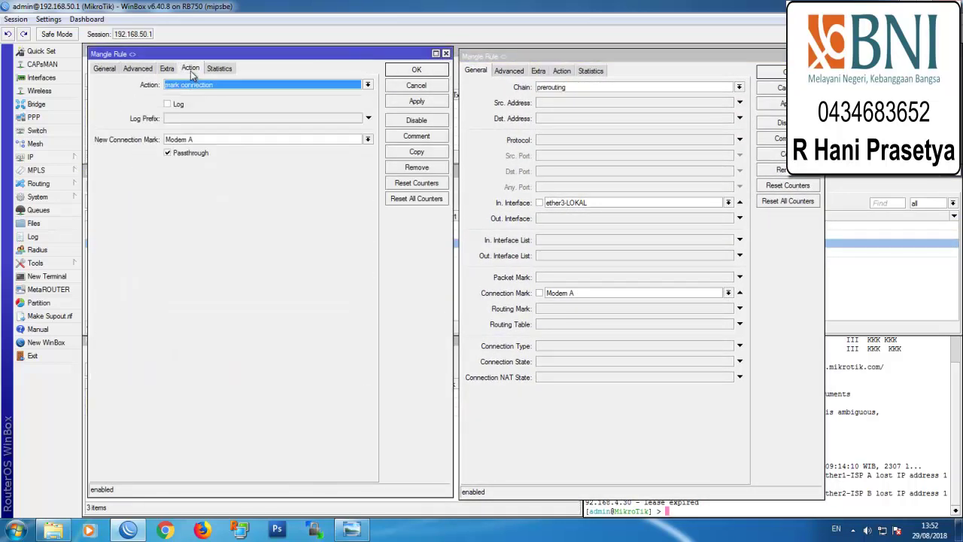
{"action": "left_click", "coordinate": [561, 70]}
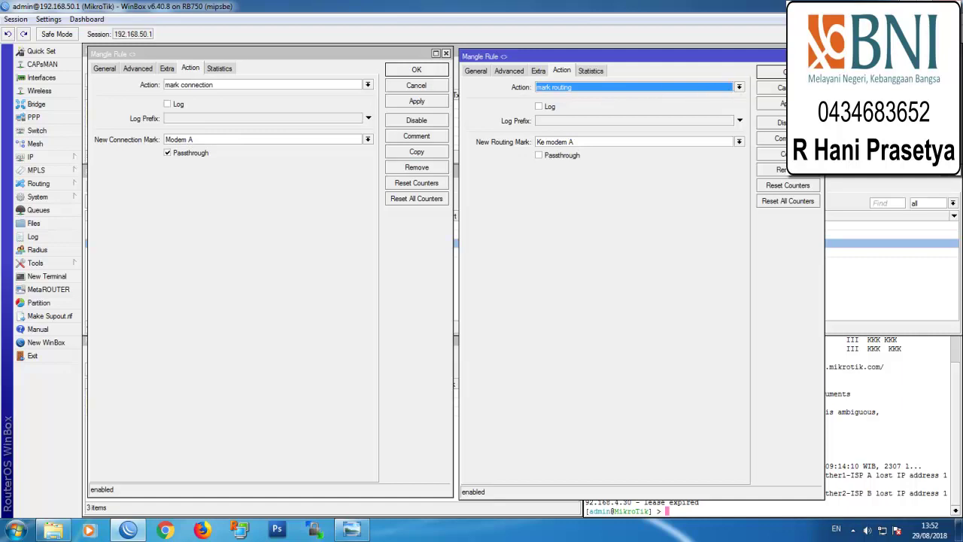
{"action": "left_click", "coordinate": [772, 72]}
{"action": "left_click", "coordinate": [428, 71]}
{"action": "left_click", "coordinate": [411, 291]}
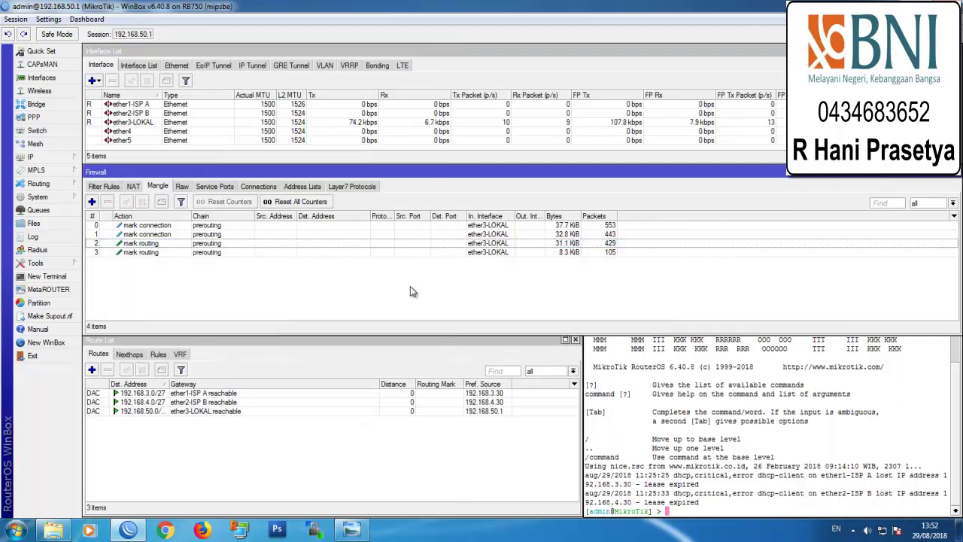
Open both mark-routing rules side by side and compare their general matching settings, including the connection marks
{"action": "double_click", "coordinate": [217, 243]}
{"action": "left_click", "coordinate": [105, 69]}
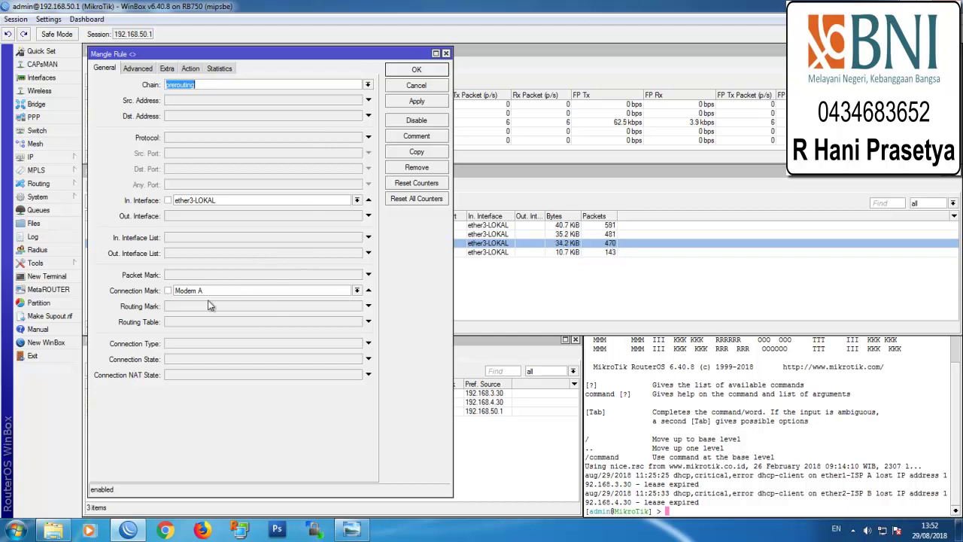
{"action": "double_click", "coordinate": [487, 253]}
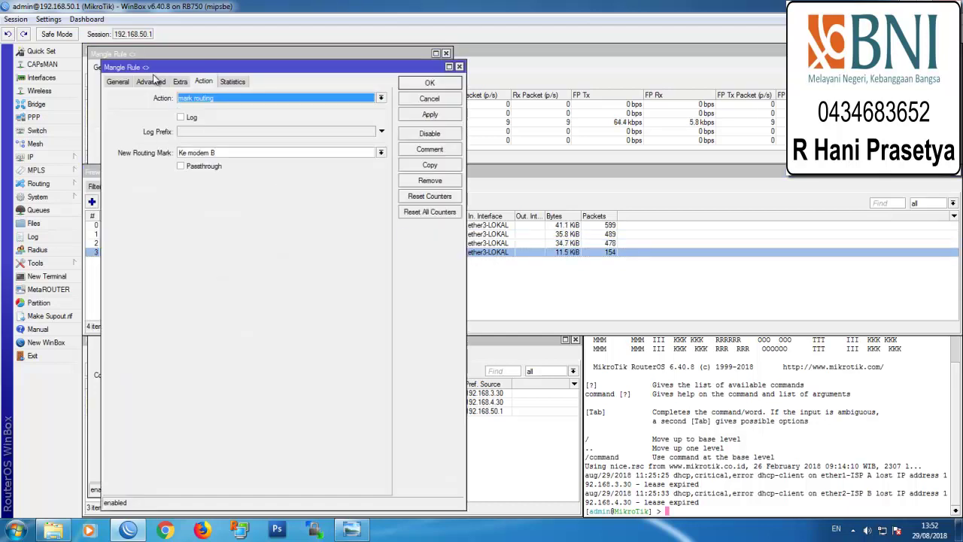
{"action": "left_click_drag", "start_coordinate": [150, 58], "coordinate": [513, 55]}
{"action": "left_click", "coordinate": [482, 69]}
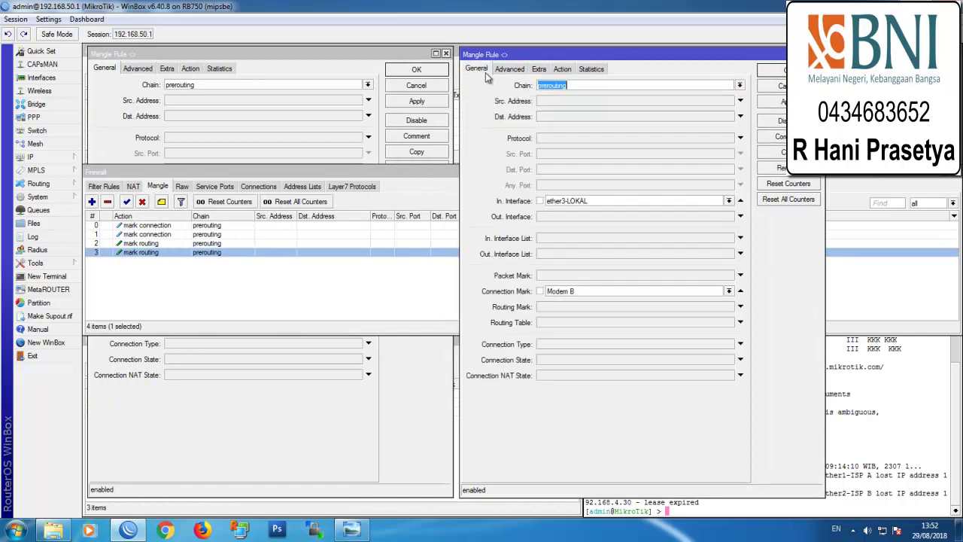
{"action": "left_click", "coordinate": [234, 58]}
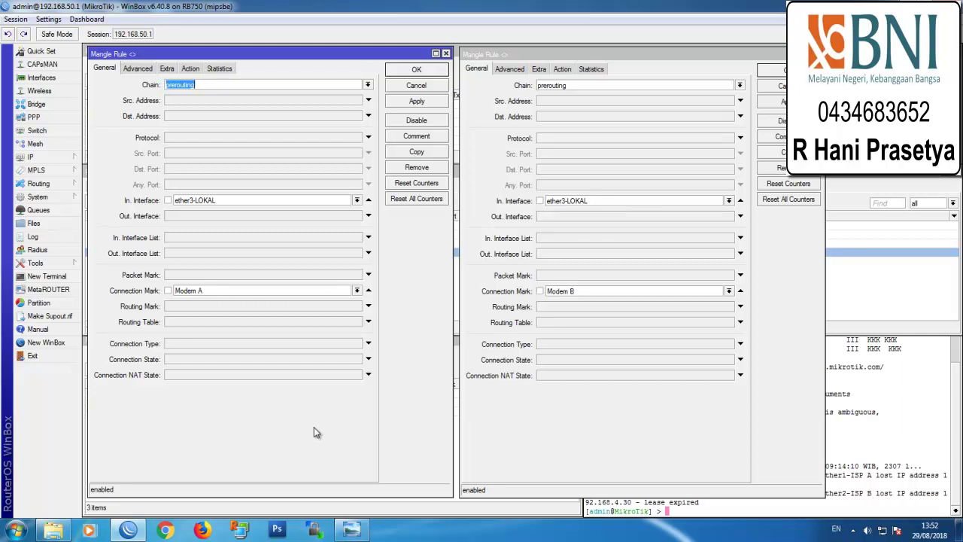
{"action": "left_click", "coordinate": [525, 438]}
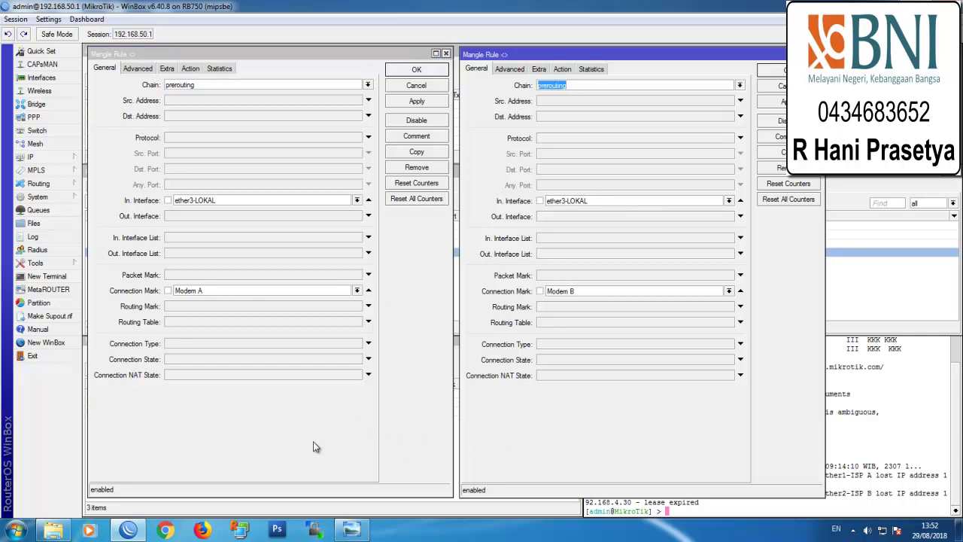
{"action": "left_click", "coordinate": [246, 438]}
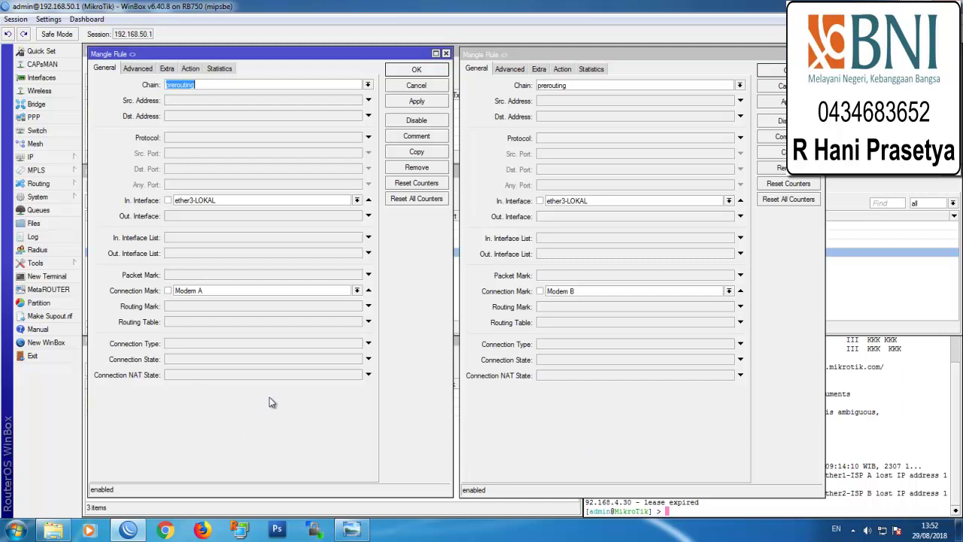
{"action": "left_click", "coordinate": [598, 438]}
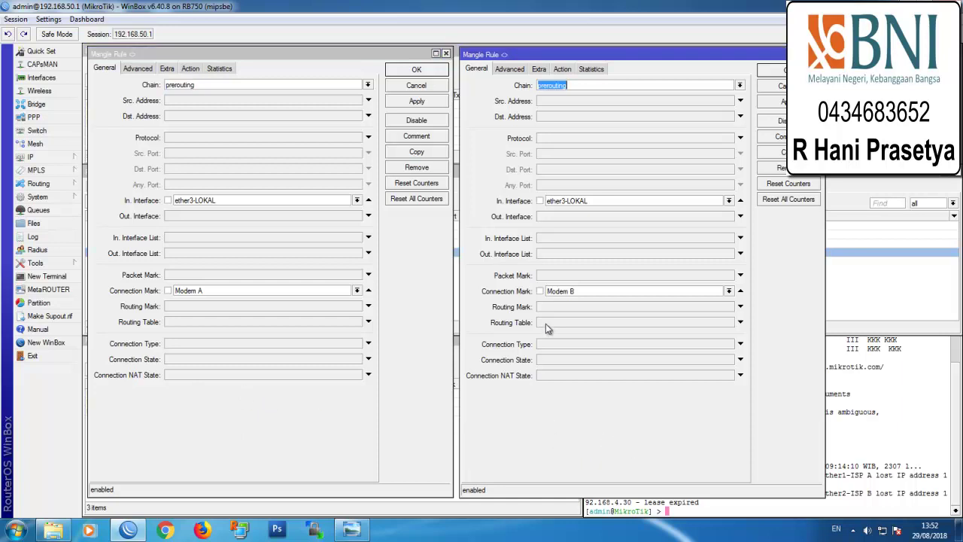
Check the new routing marks of both mark-routing rules against the network diagram image, and close the rules
{"action": "left_click", "coordinate": [197, 69]}
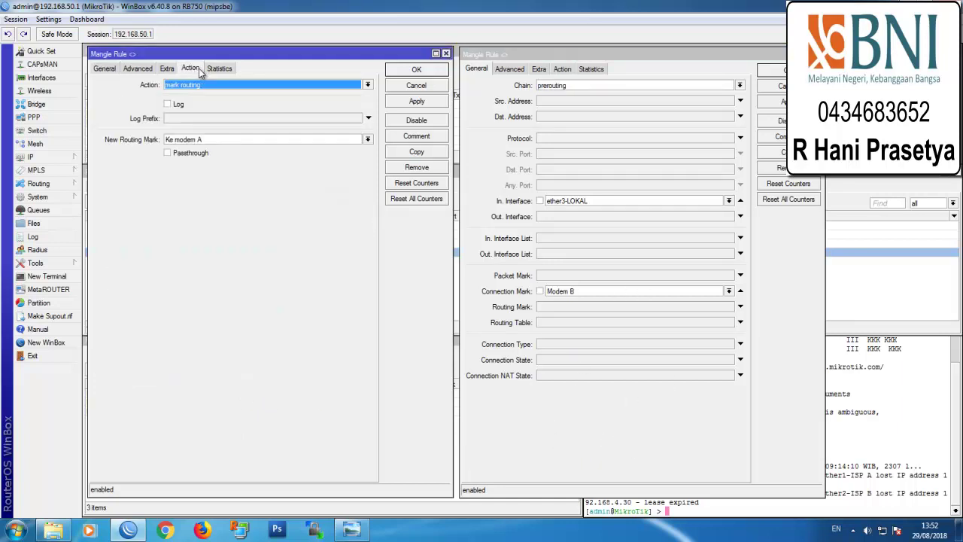
{"action": "left_click", "coordinate": [562, 69]}
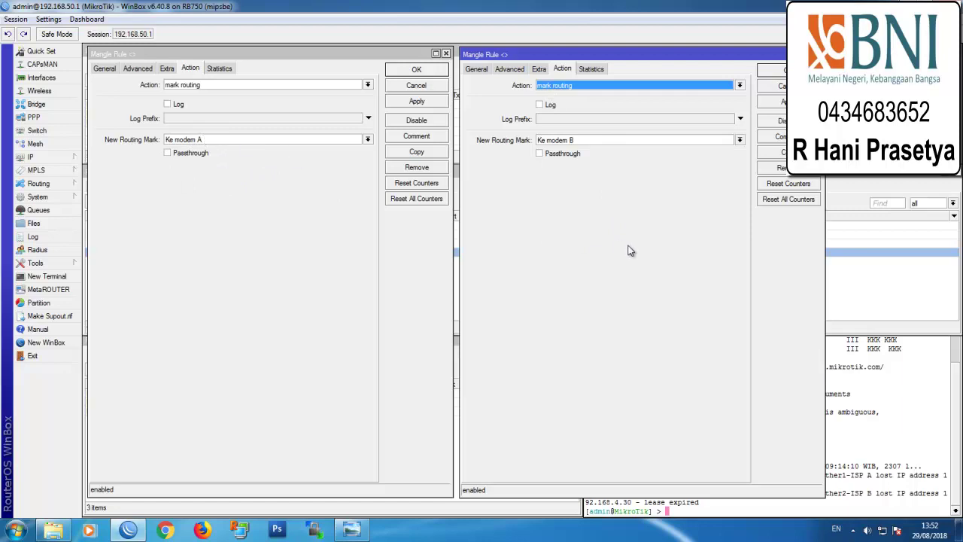
{"action": "left_click", "coordinate": [351, 530]}
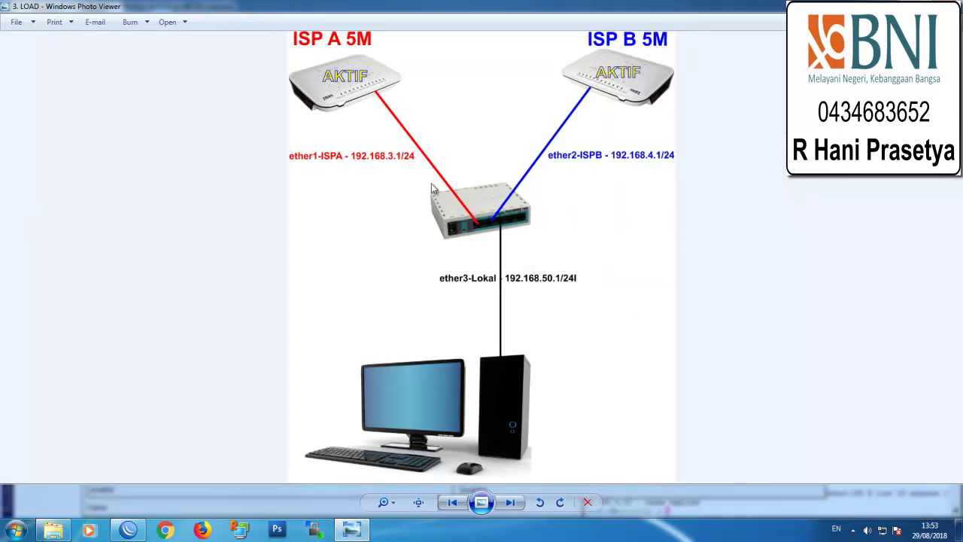
{"action": "left_click", "coordinate": [351, 530]}
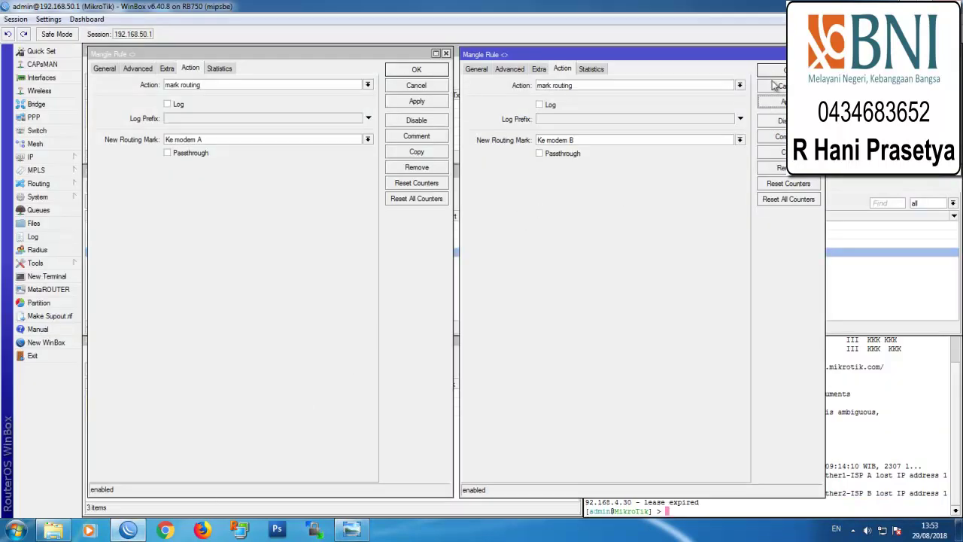
{"action": "left_click", "coordinate": [778, 70]}
{"action": "left_click", "coordinate": [428, 71]}
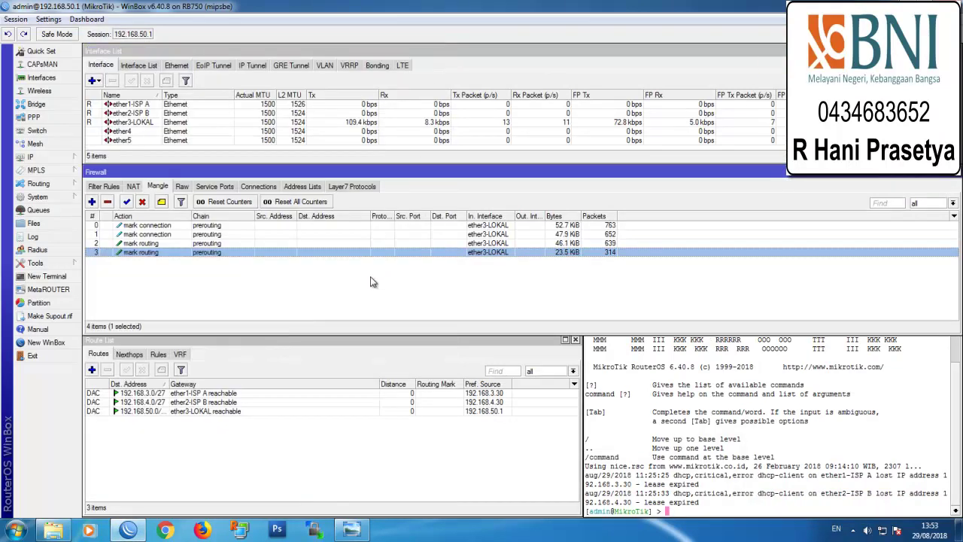
{"action": "left_click", "coordinate": [370, 283]}
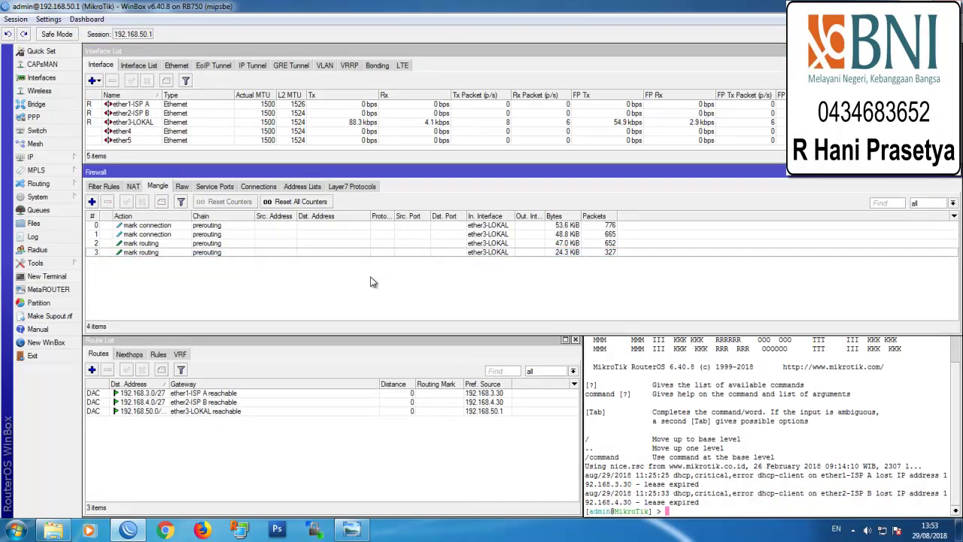
{"action": "double_click", "coordinate": [208, 244]}
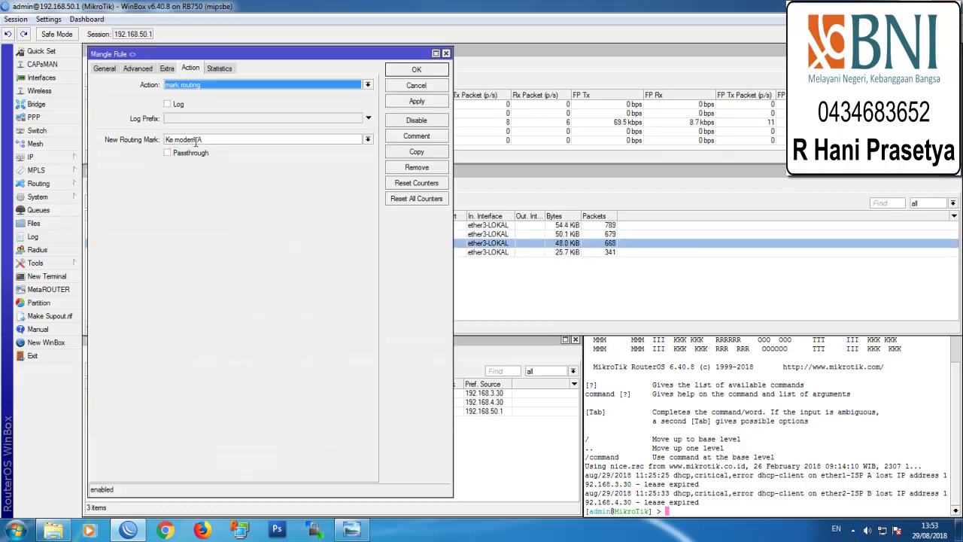
{"action": "left_click", "coordinate": [416, 70]}
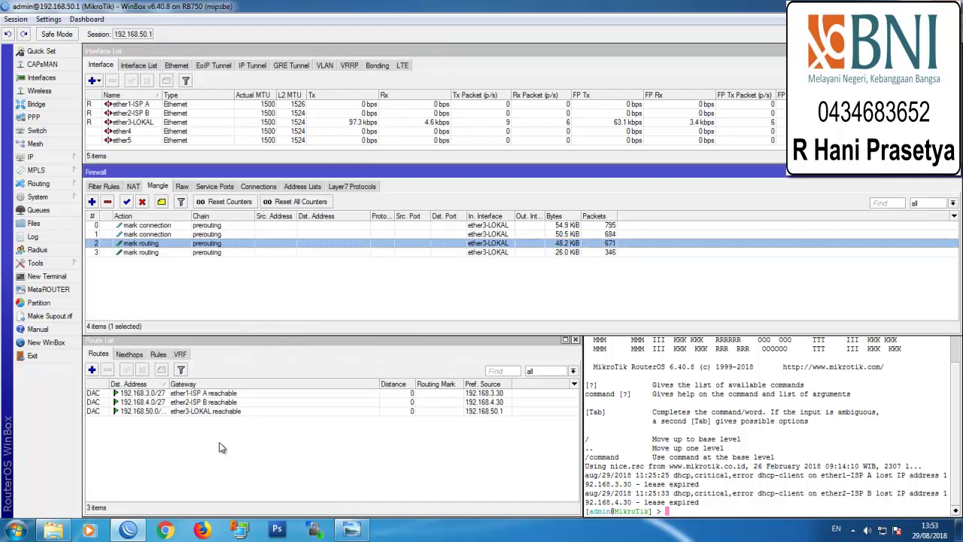
Add a 0.0.0.0/0 route via gateway 192.168.3.1 with ping gateway check, distance 1 and routing mark "Ke modem A", and apply it
{"action": "left_click", "coordinate": [224, 456]}
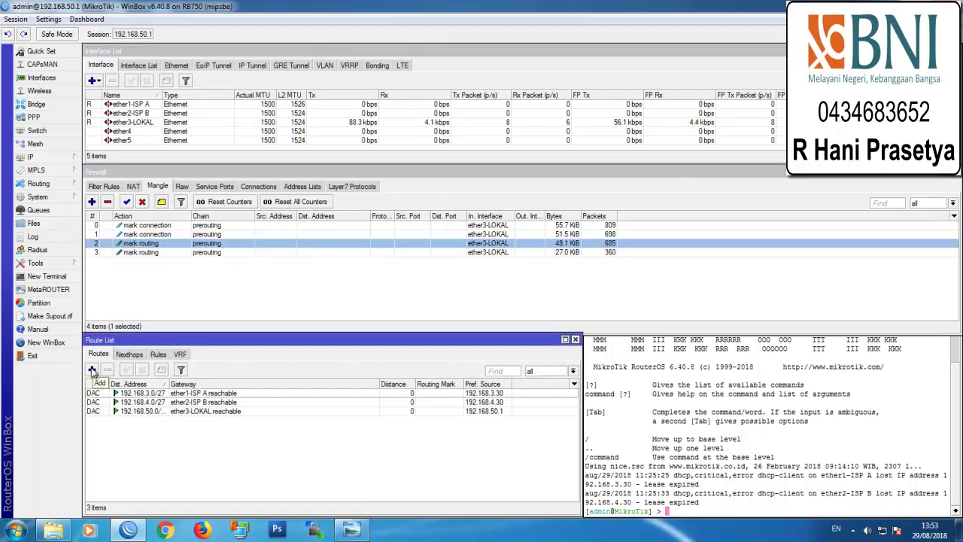
{"action": "left_click", "coordinate": [92, 371]}
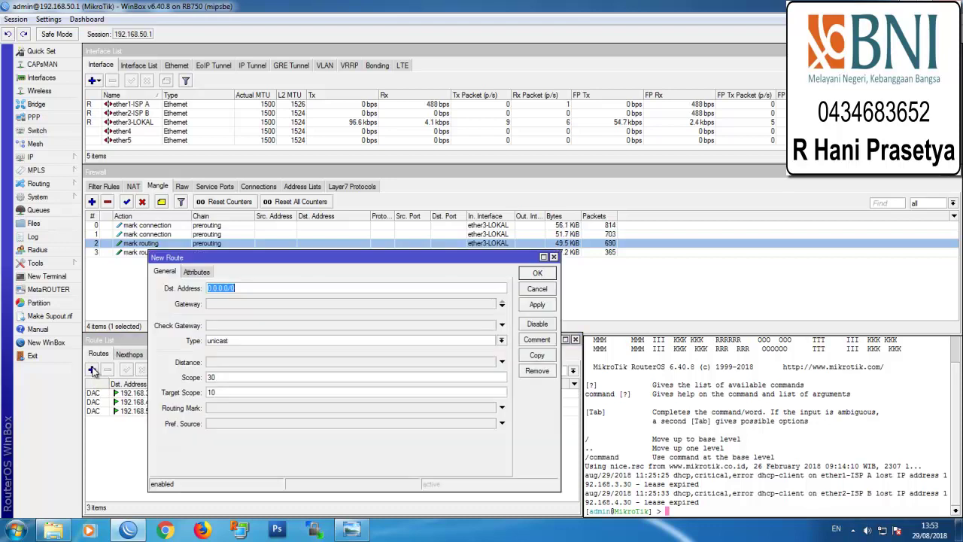
{"action": "left_click", "coordinate": [227, 305]}
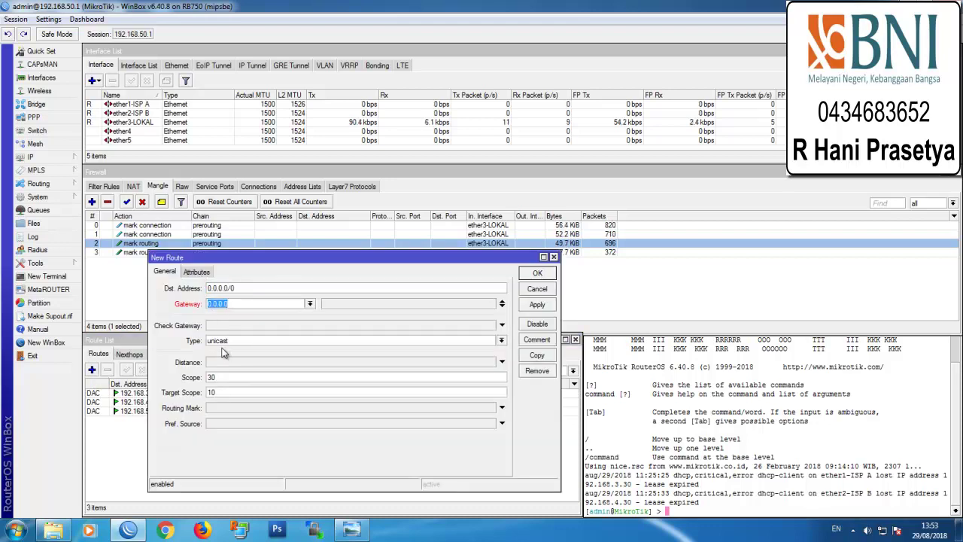
{"action": "type", "text": "192.168.3.1"}
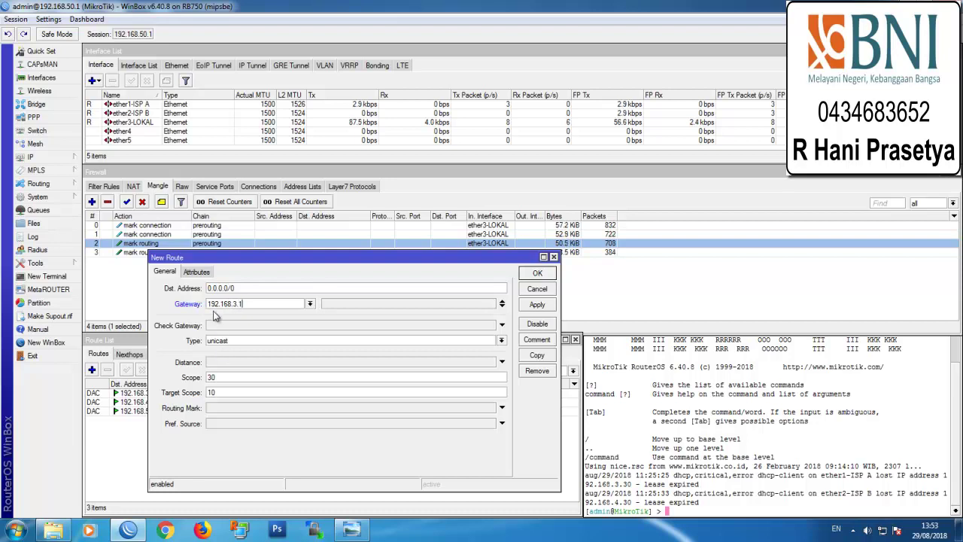
{"action": "left_click", "coordinate": [234, 326]}
{"action": "left_click", "coordinate": [235, 361]}
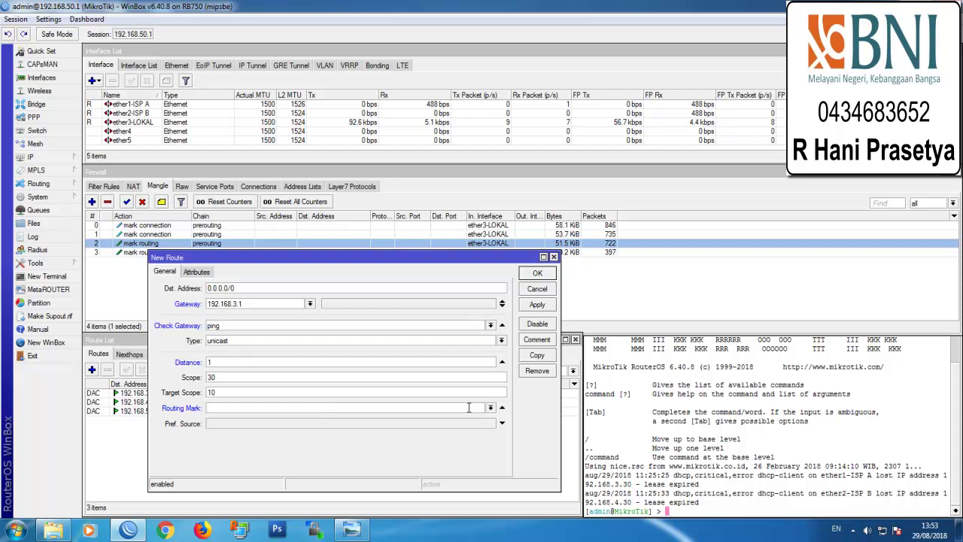
{"action": "left_click", "coordinate": [490, 407]}
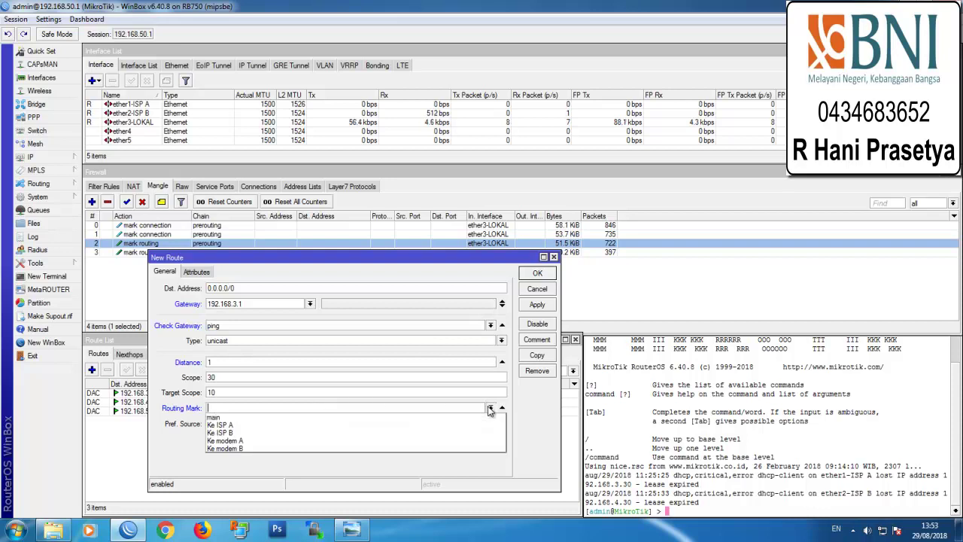
{"action": "left_click", "coordinate": [252, 441]}
{"action": "left_click", "coordinate": [536, 305]}
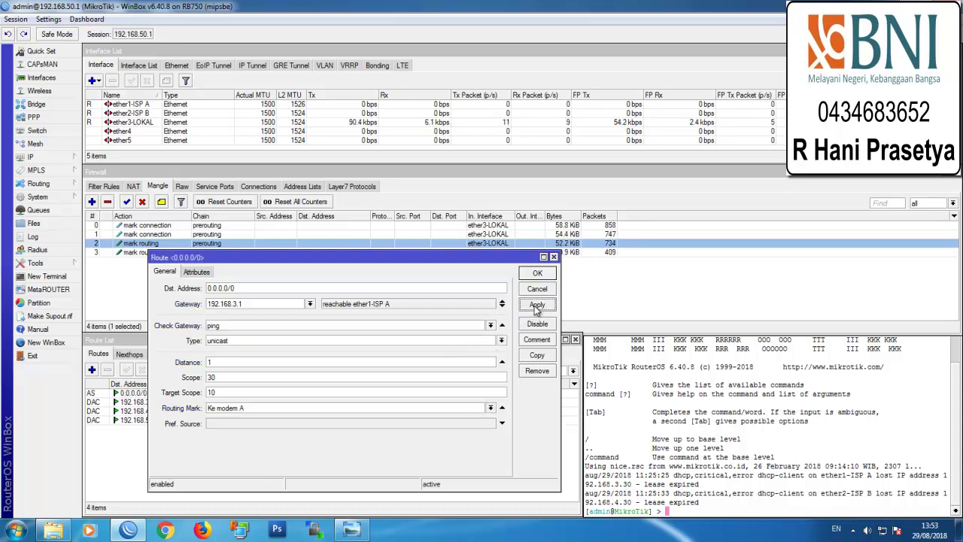
Copy the "Ke modem A" route, set the copy to gateway 192.168.4.1, distance 2 and routing mark "Ke modem B", and save both routes
{"action": "left_click_drag", "start_coordinate": [336, 260], "coordinate": [269, 267]}
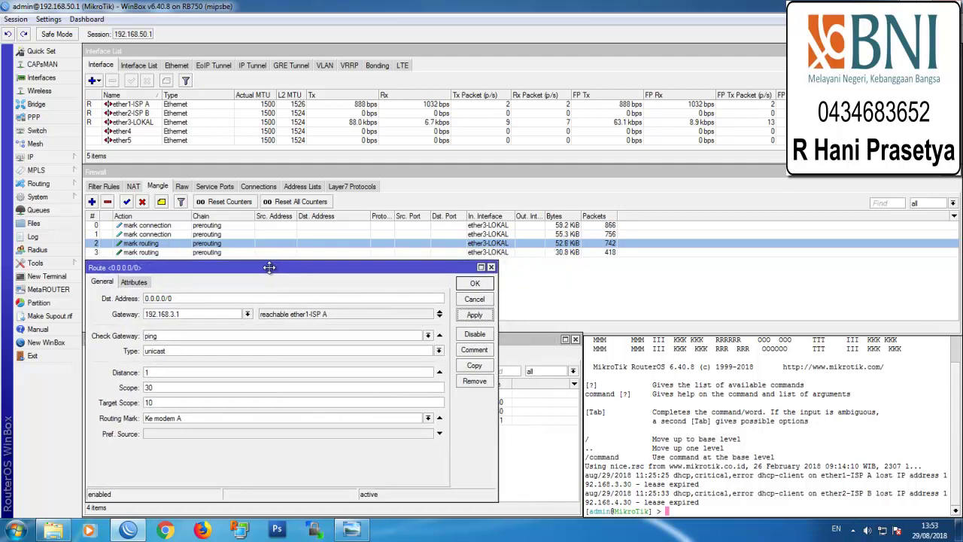
{"action": "left_click", "coordinate": [474, 365]}
{"action": "left_click_drag", "start_coordinate": [194, 264], "coordinate": [294, 269]}
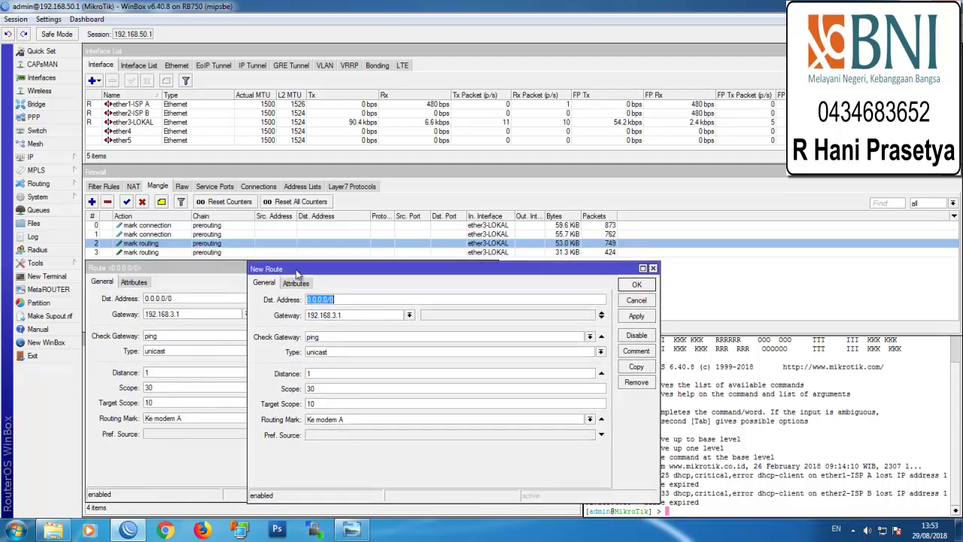
{"action": "double_click", "coordinate": [335, 315]}
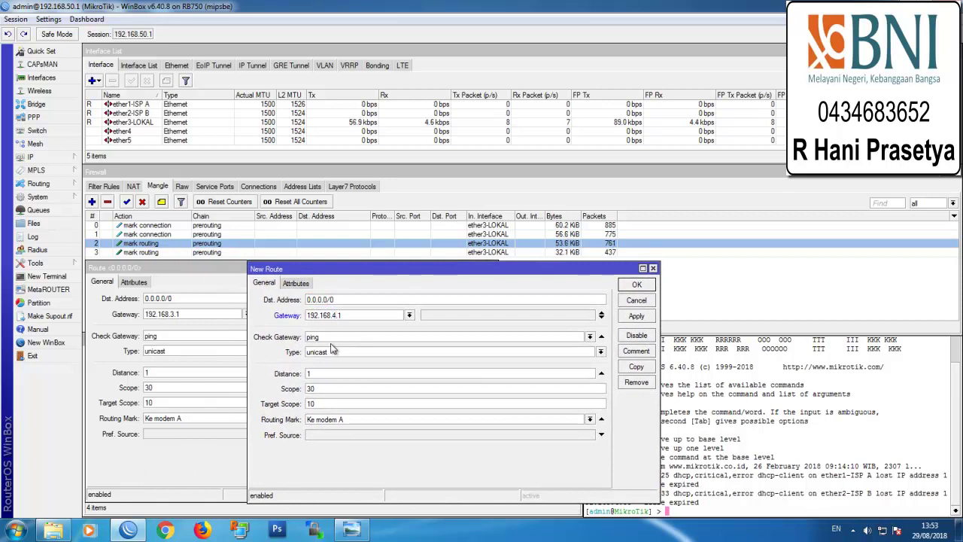
{"action": "left_click", "coordinate": [326, 372]}
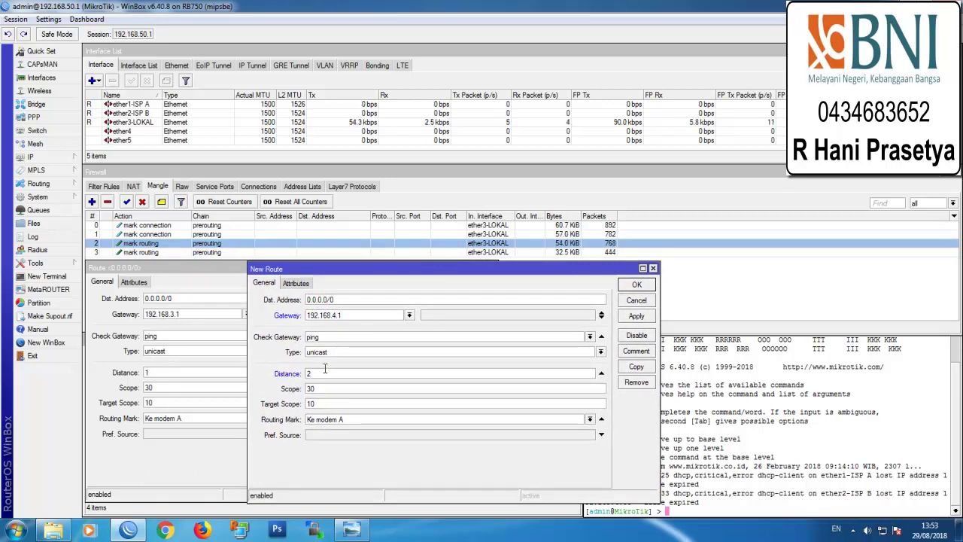
{"action": "left_click", "coordinate": [589, 419]}
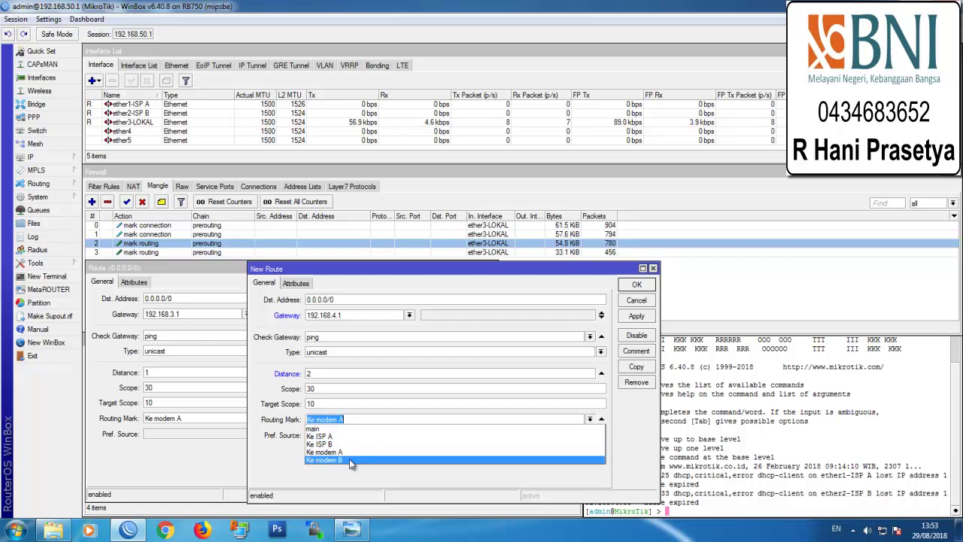
{"action": "left_click", "coordinate": [353, 459]}
{"action": "left_click", "coordinate": [637, 284]}
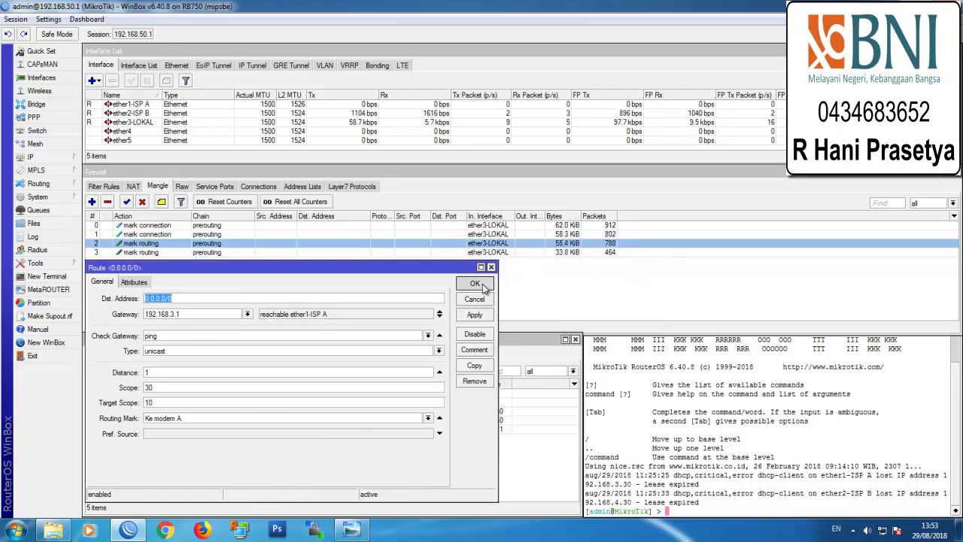
{"action": "left_click", "coordinate": [539, 284]}
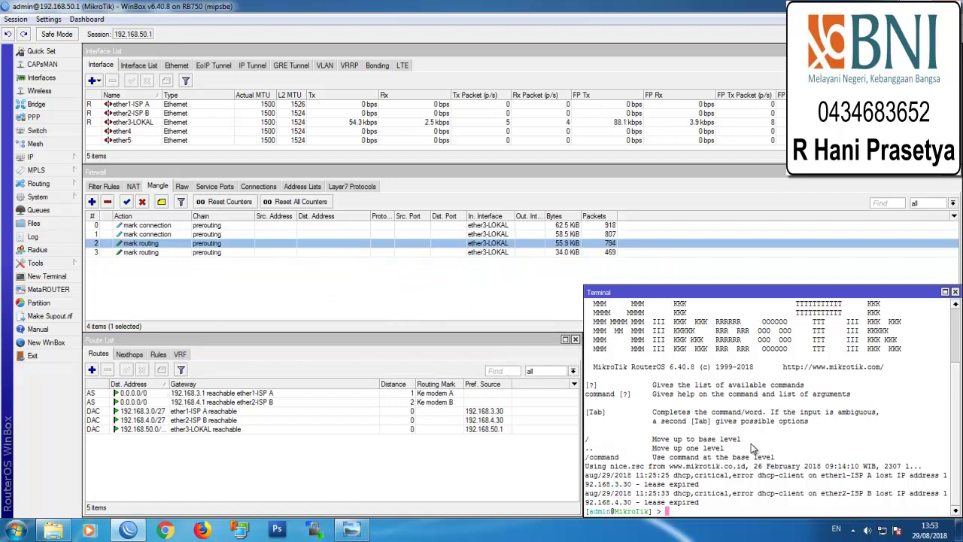
Ping google.com from the router's terminal
{"action": "type", "text": "ping "}
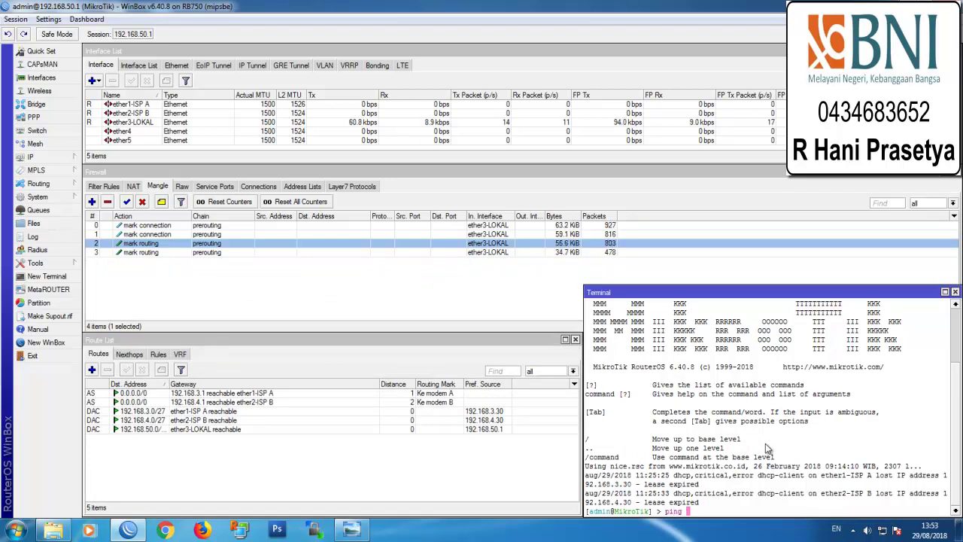
{"action": "type", "text": "google.com"}
{"action": "key", "text": "Return"}
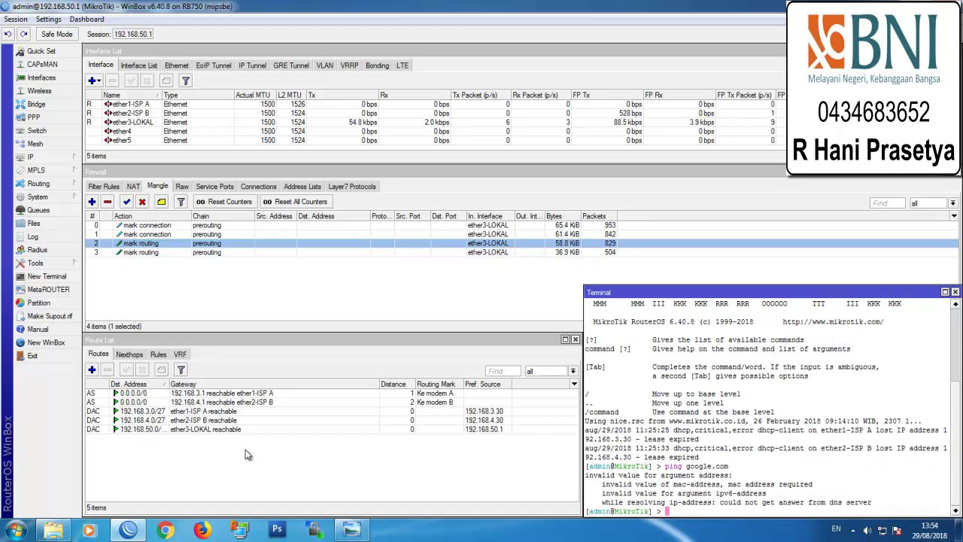
Add a 0.0.0.0/0 route without a routing mark via gateways 192.168.3.1 and 192.168.4.1, with ping gateway check, and save it
{"action": "left_click", "coordinate": [92, 371]}
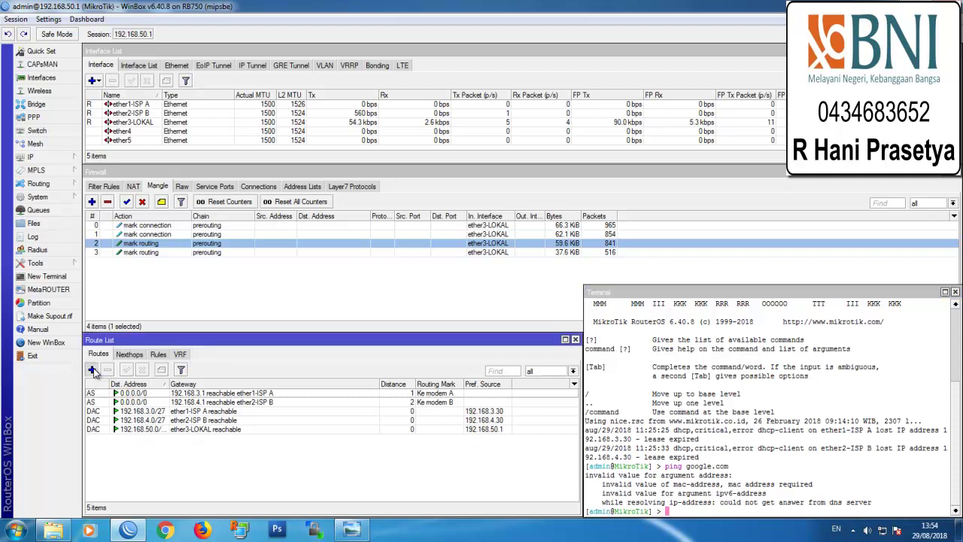
{"action": "left_click", "coordinate": [187, 320]}
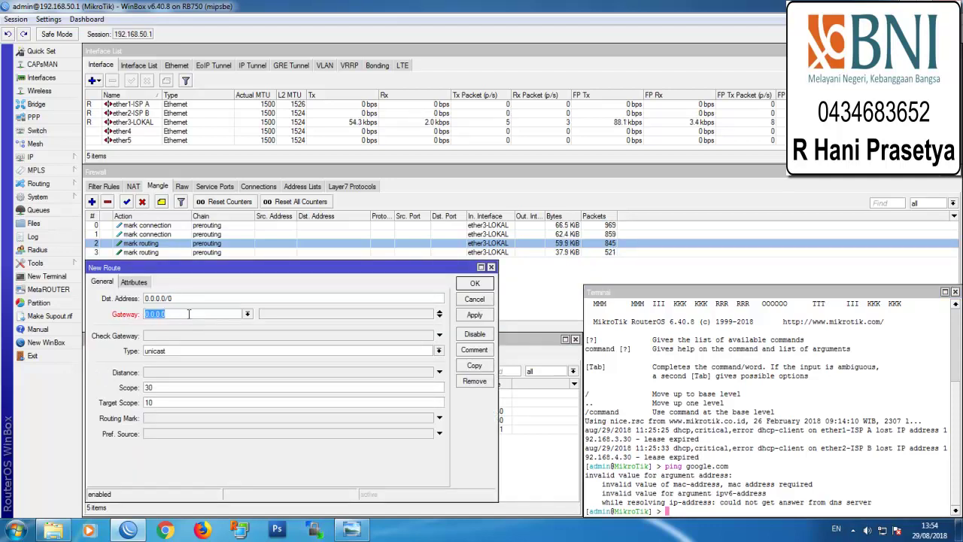
{"action": "type", "text": "192.168."}
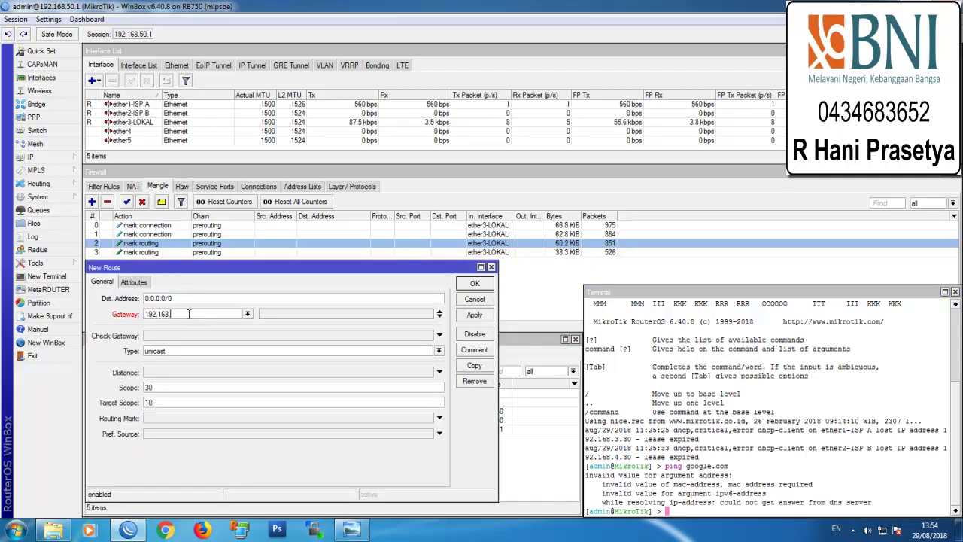
{"action": "type", "text": "3.1"}
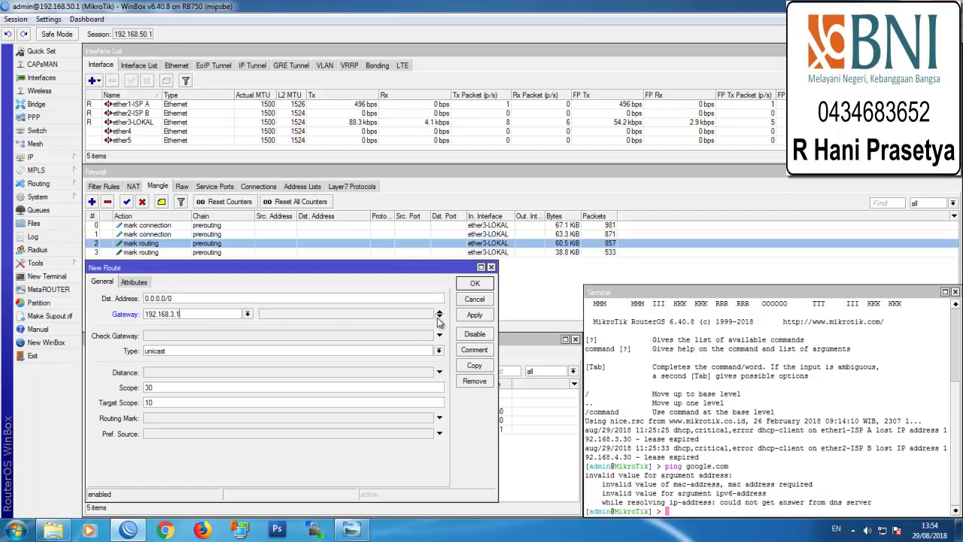
{"action": "left_click", "coordinate": [439, 317]}
{"action": "type", "text": "192"}
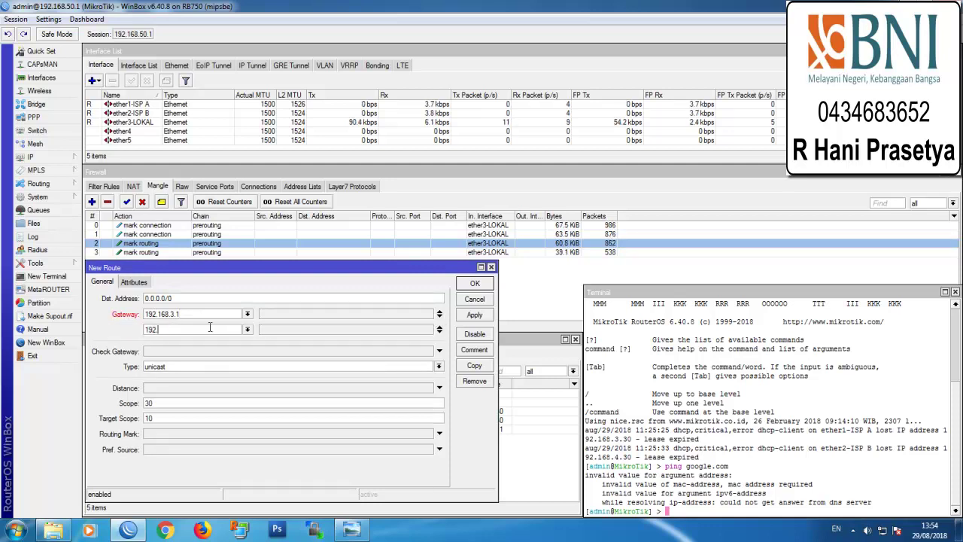
{"action": "type", "text": ".168.4.1"}
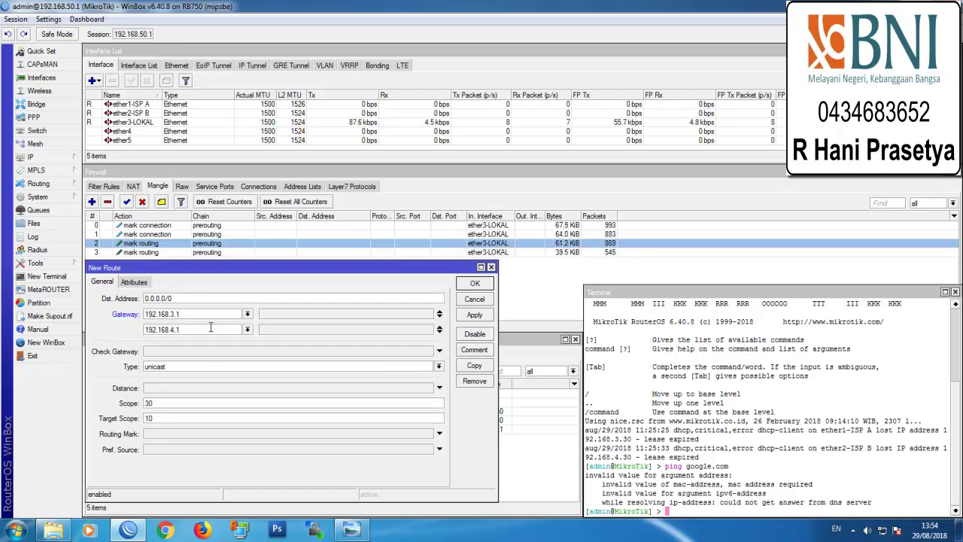
{"action": "left_click", "coordinate": [211, 350]}
{"action": "left_click", "coordinate": [213, 361]}
{"action": "left_click", "coordinate": [468, 316]}
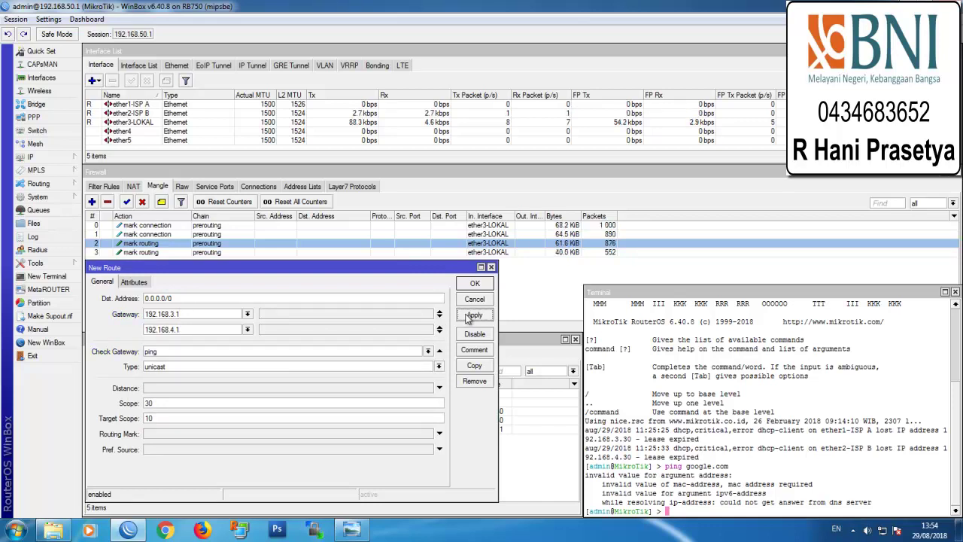
{"action": "left_click", "coordinate": [474, 284]}
Repeat the google.com ping in the terminal with the unmarked default route in place
{"action": "left_click", "coordinate": [728, 461]}
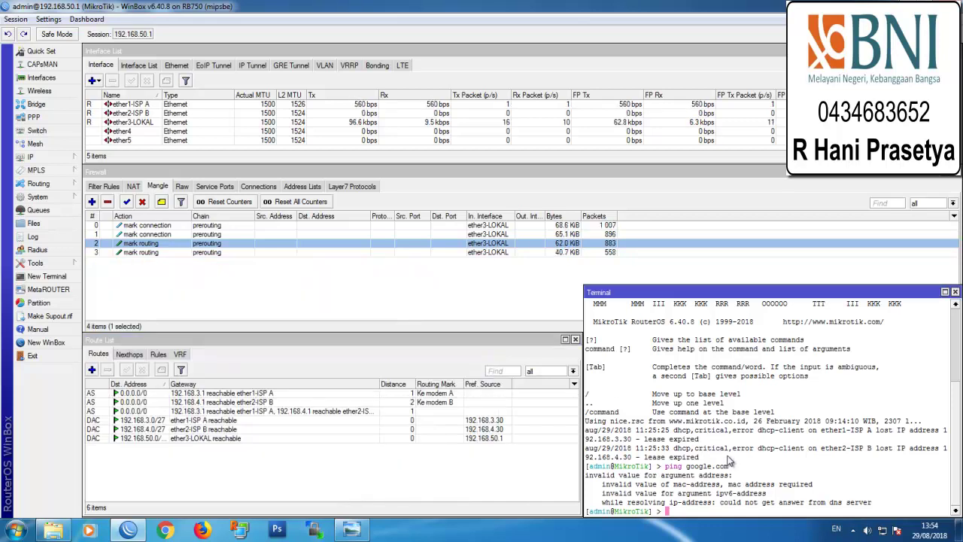
{"action": "key", "text": "Up"}
{"action": "key", "text": "Return"}
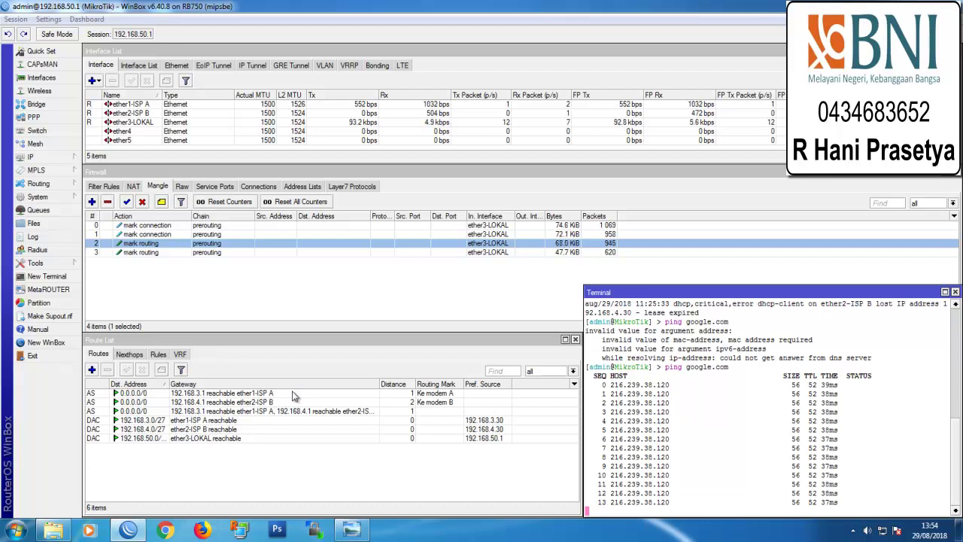
Switch to Firefox and load YouTube to test browsing, and view the network diagram image
{"action": "key", "text": "alt+Tab"}
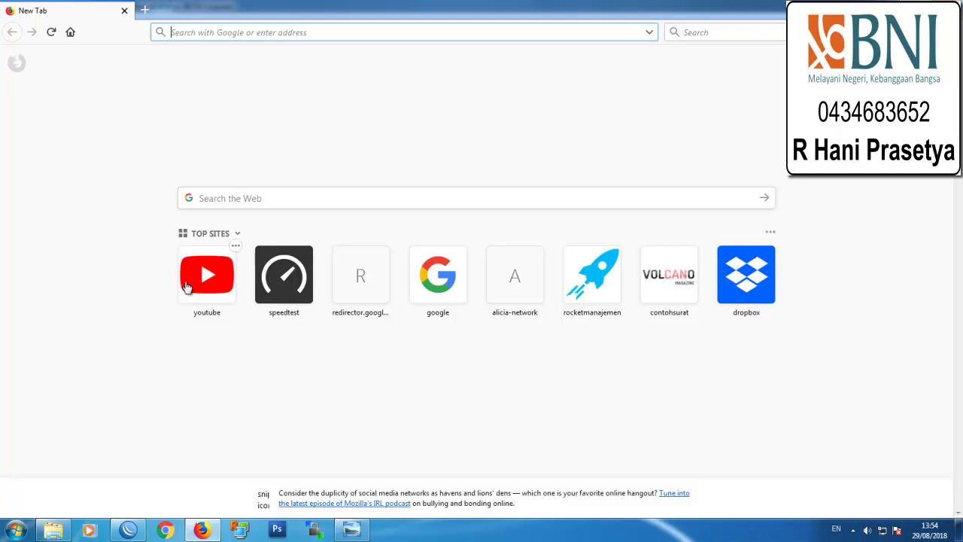
{"action": "left_click", "coordinate": [188, 285]}
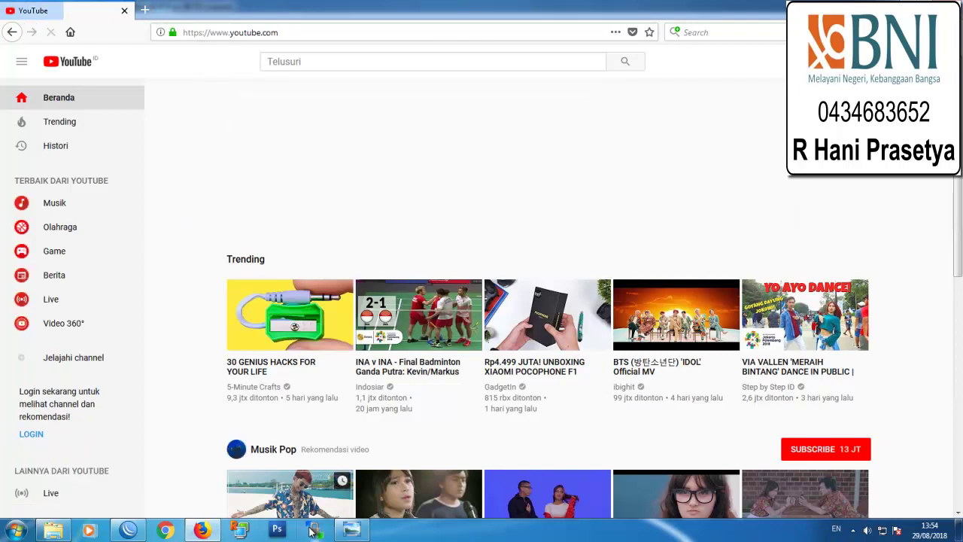
{"action": "key", "text": "alt+Tab"}
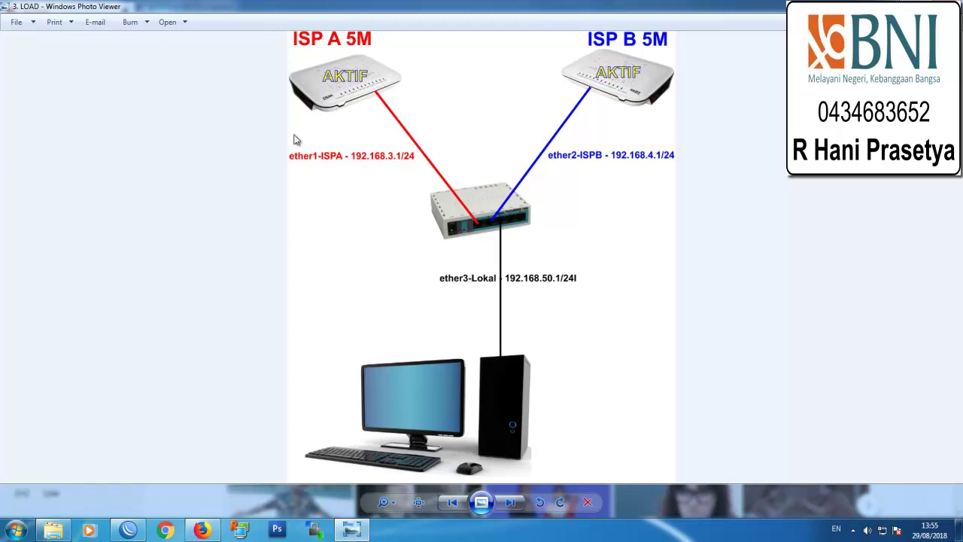
Replace the YouTube tab in Firefox with the Speedtest site, and bring up the network diagram while it loads
{"action": "left_click", "coordinate": [201, 529]}
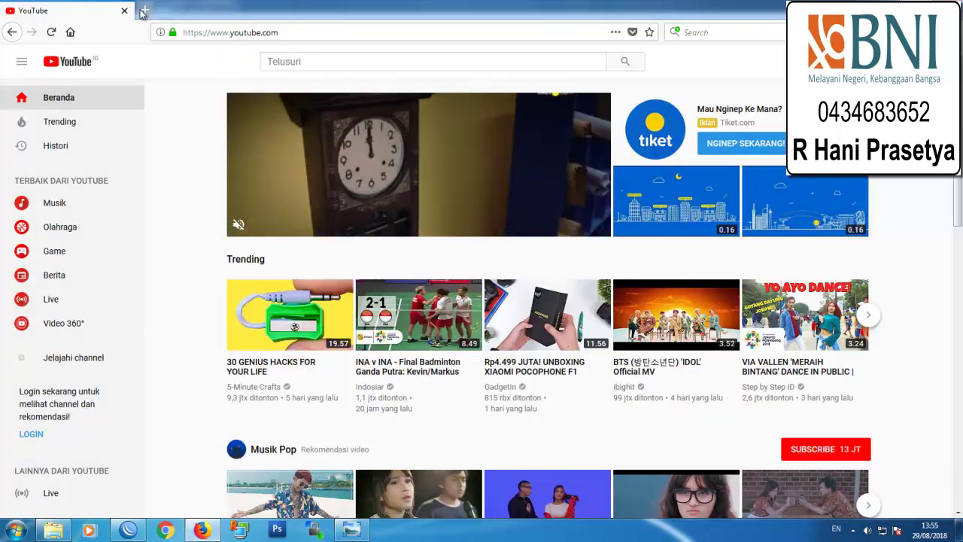
{"action": "left_click", "coordinate": [144, 11]}
{"action": "left_click", "coordinate": [124, 10]}
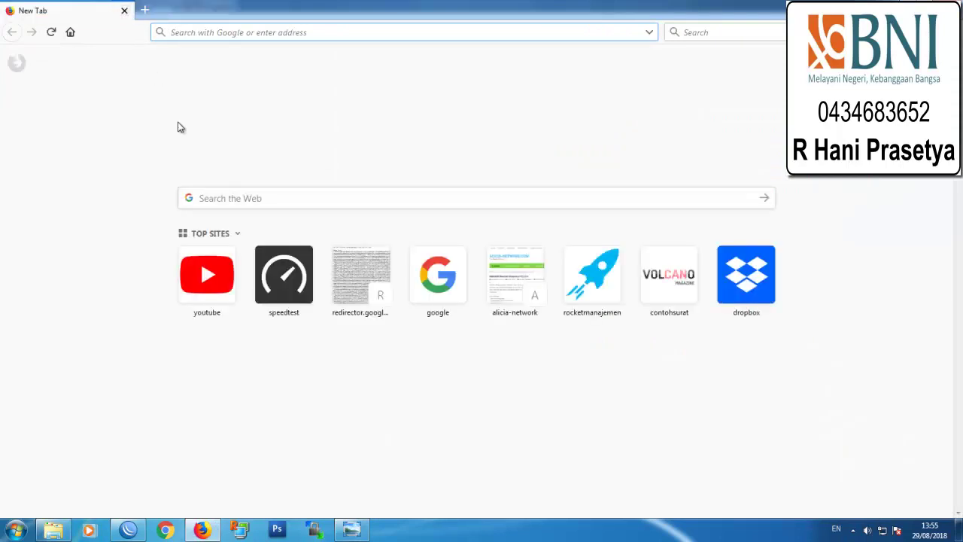
{"action": "left_click", "coordinate": [288, 291]}
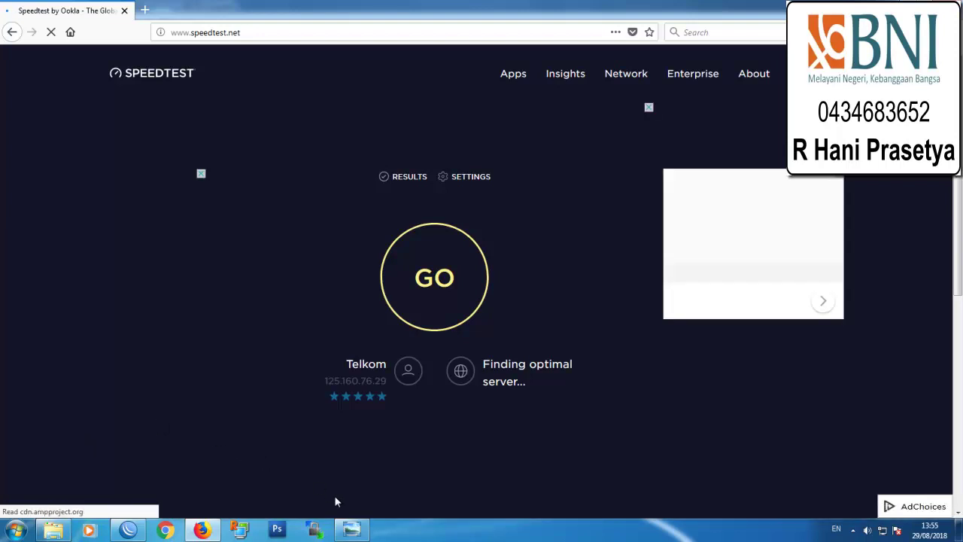
{"action": "left_click", "coordinate": [352, 529]}
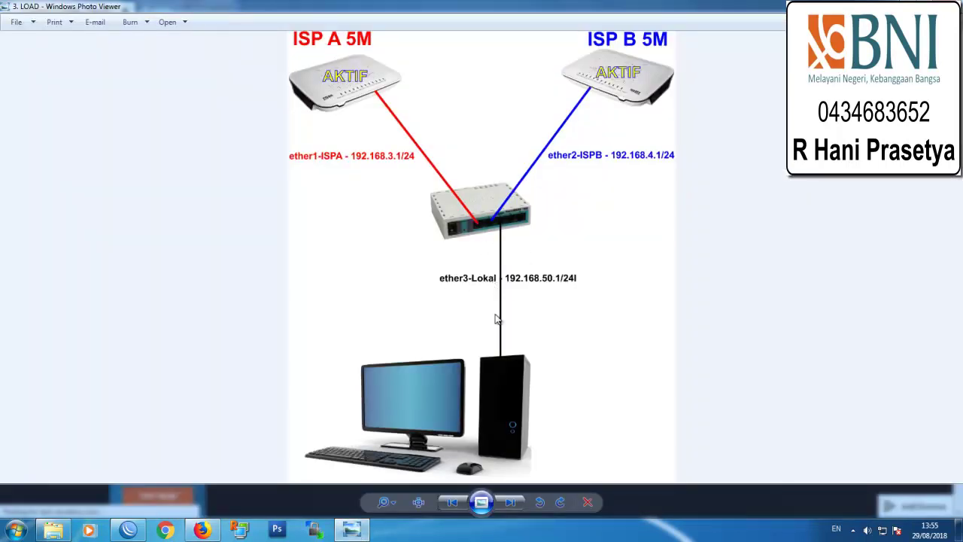
Switch to WinBox and review the Nth values and new connection mark of the first mark-connection rule
{"action": "left_click", "coordinate": [128, 529]}
{"action": "left_click", "coordinate": [227, 226]}
{"action": "double_click", "coordinate": [227, 227]}
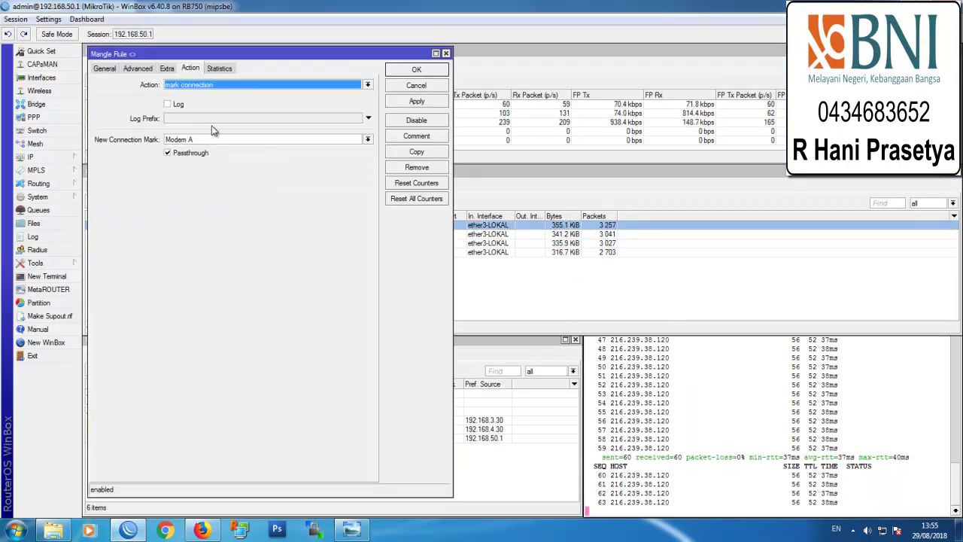
{"action": "left_click", "coordinate": [167, 68]}
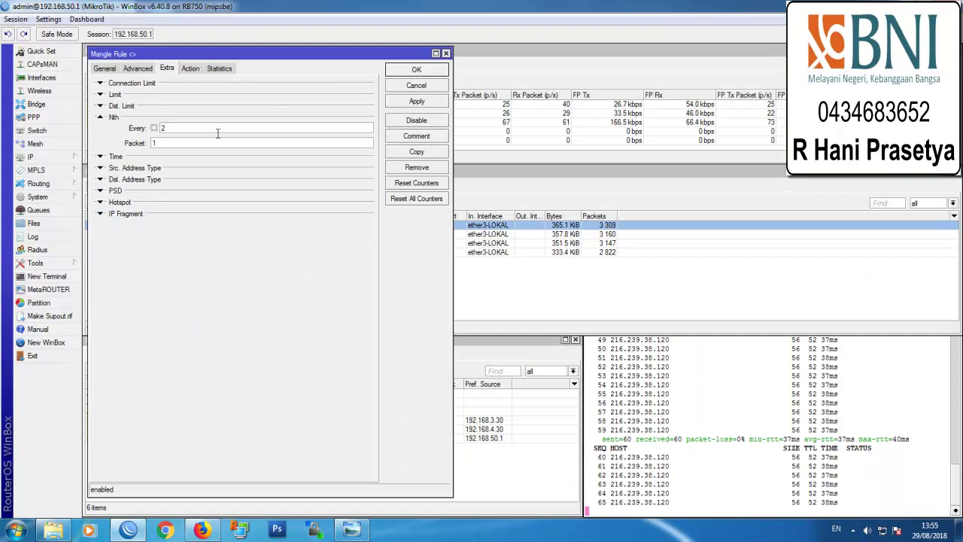
{"action": "left_click", "coordinate": [191, 69]}
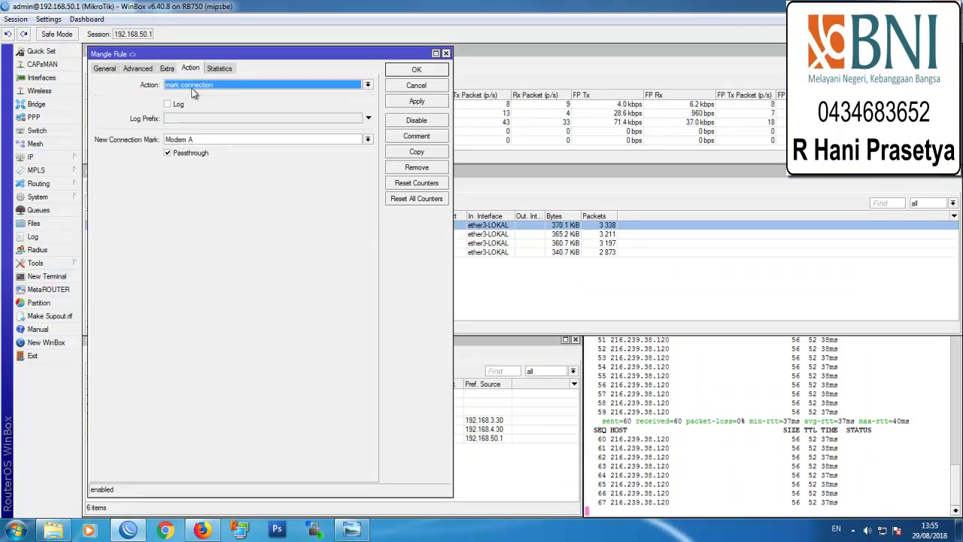
{"action": "left_click", "coordinate": [166, 69]}
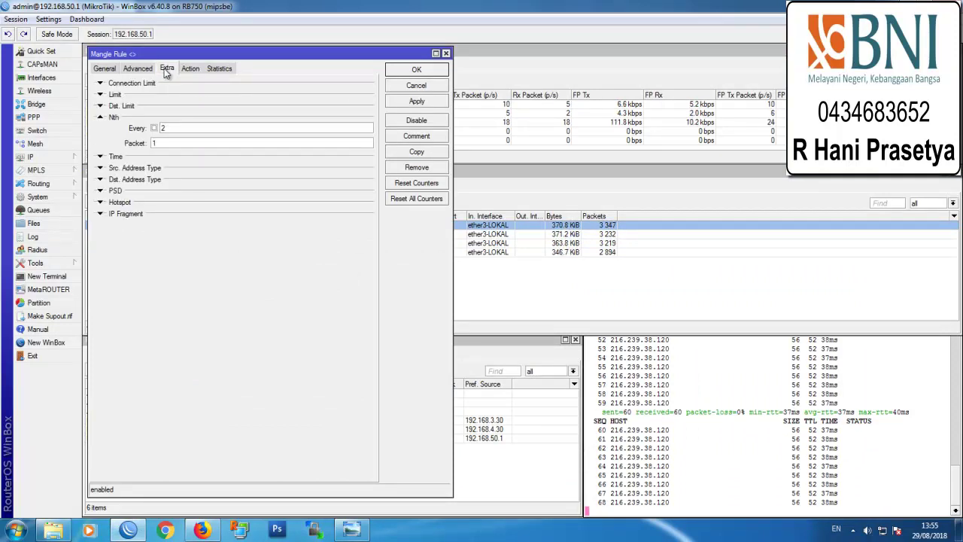
Try the Hotspot matcher set to auth on the first mark-connection rule, and close the rule without saving
{"action": "left_click", "coordinate": [159, 201]}
{"action": "left_click", "coordinate": [201, 215]}
{"action": "left_click", "coordinate": [212, 218]}
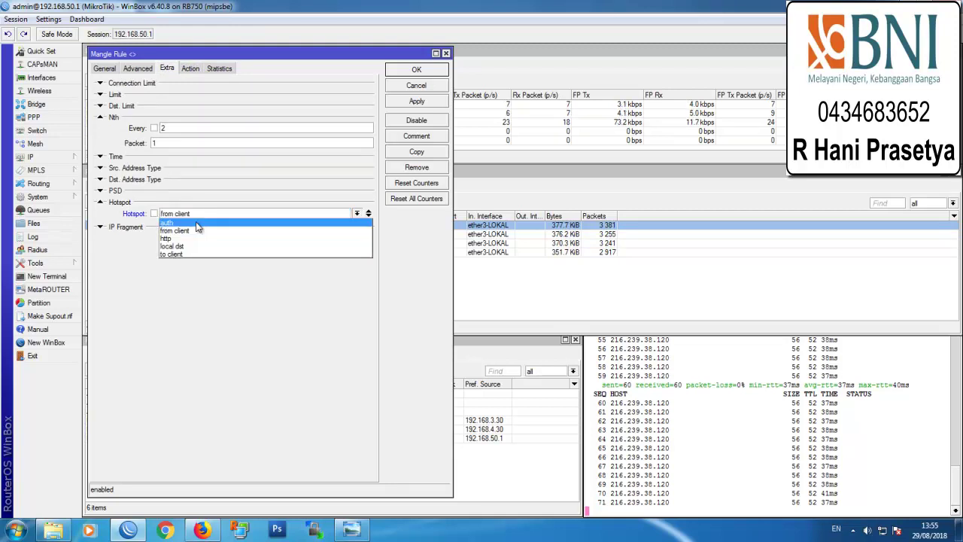
{"action": "left_click", "coordinate": [198, 226]}
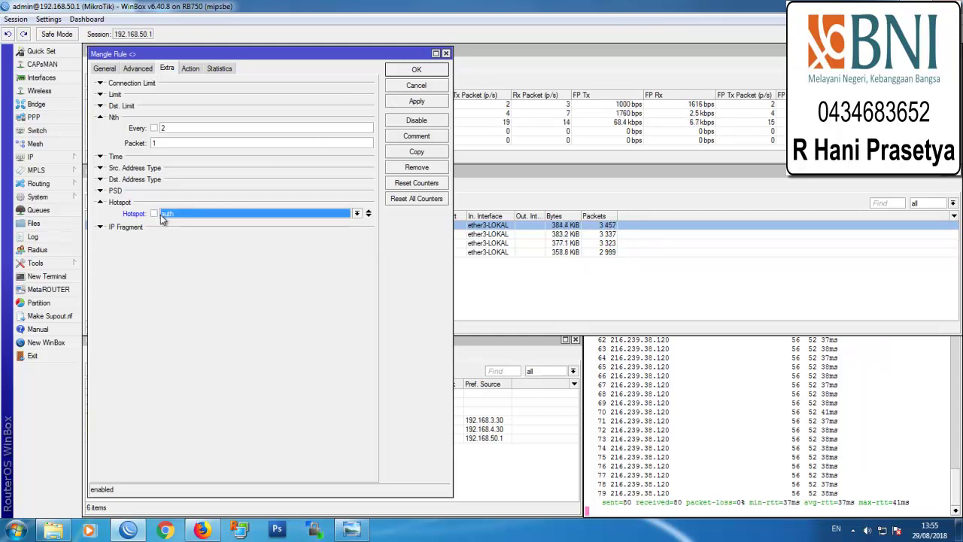
{"action": "left_click", "coordinate": [416, 85]}
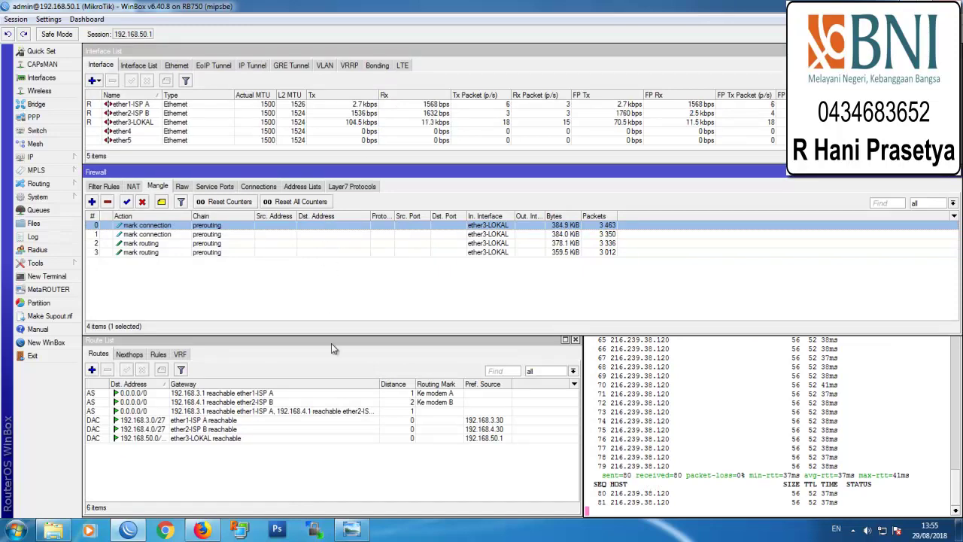
Review the ISP A and ISP B speeds in the network diagram, and start a speed test in Firefox
{"action": "left_click", "coordinate": [358, 530]}
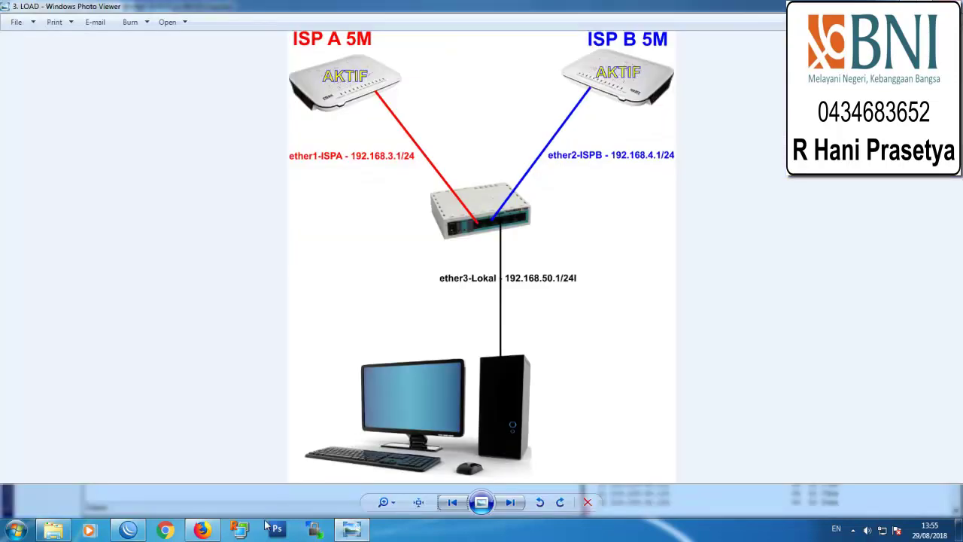
{"action": "left_click", "coordinate": [201, 529]}
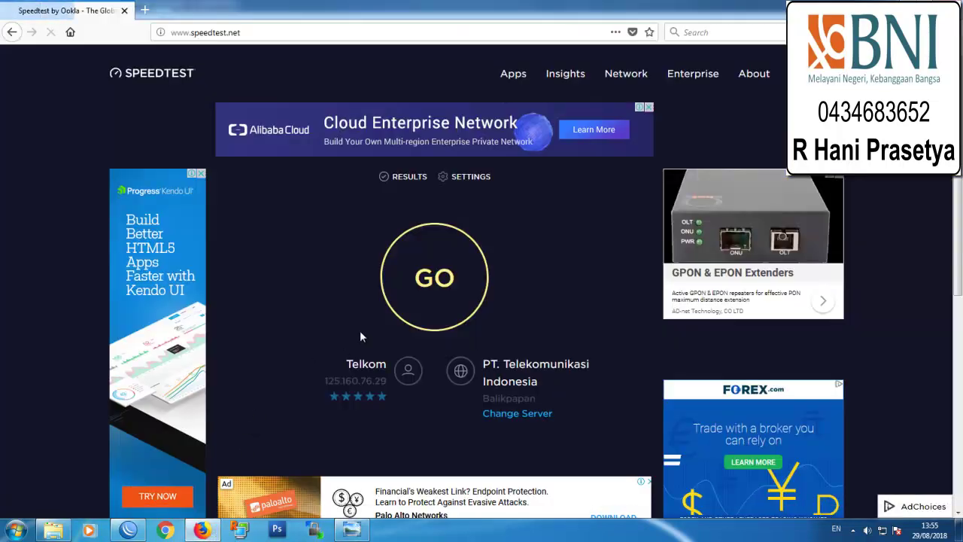
{"action": "left_click", "coordinate": [351, 530]}
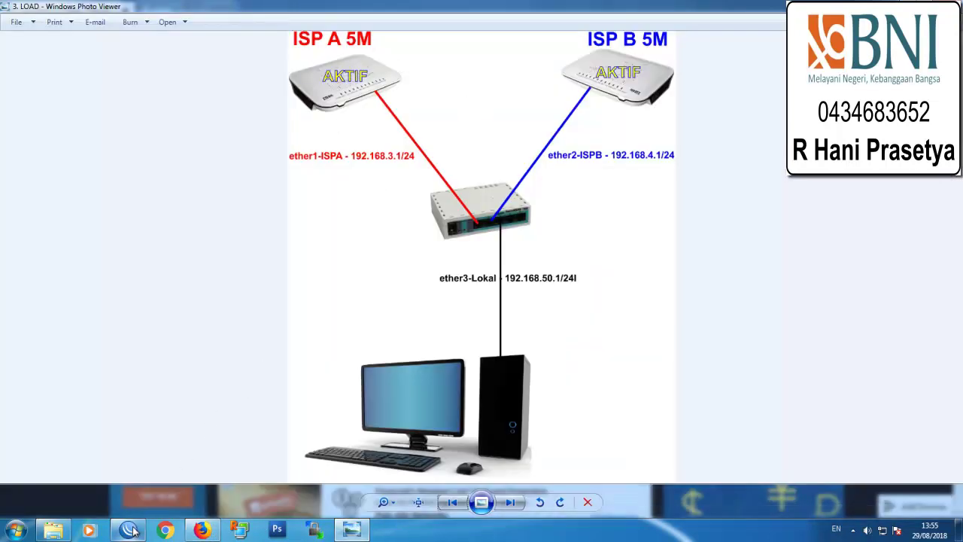
{"action": "left_click", "coordinate": [202, 529]}
{"action": "left_click", "coordinate": [441, 280]}
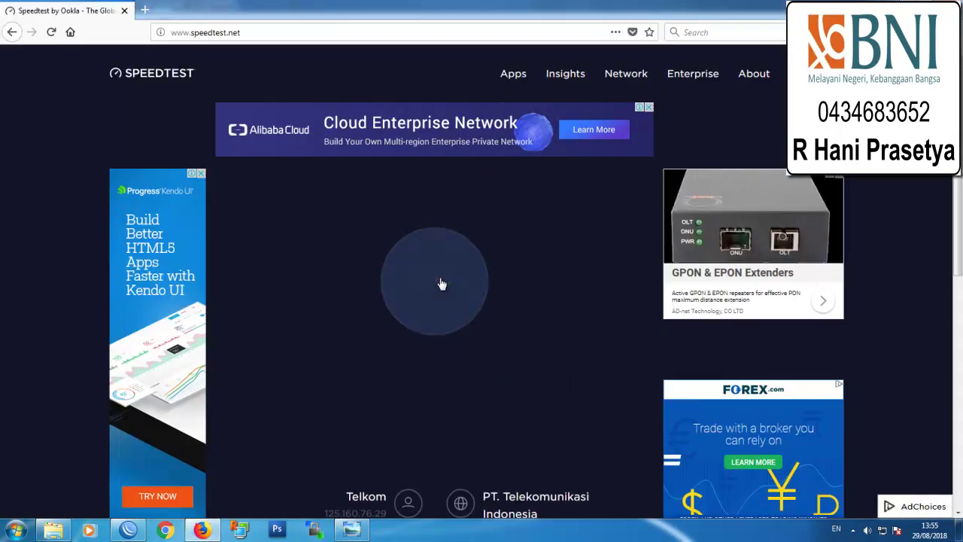